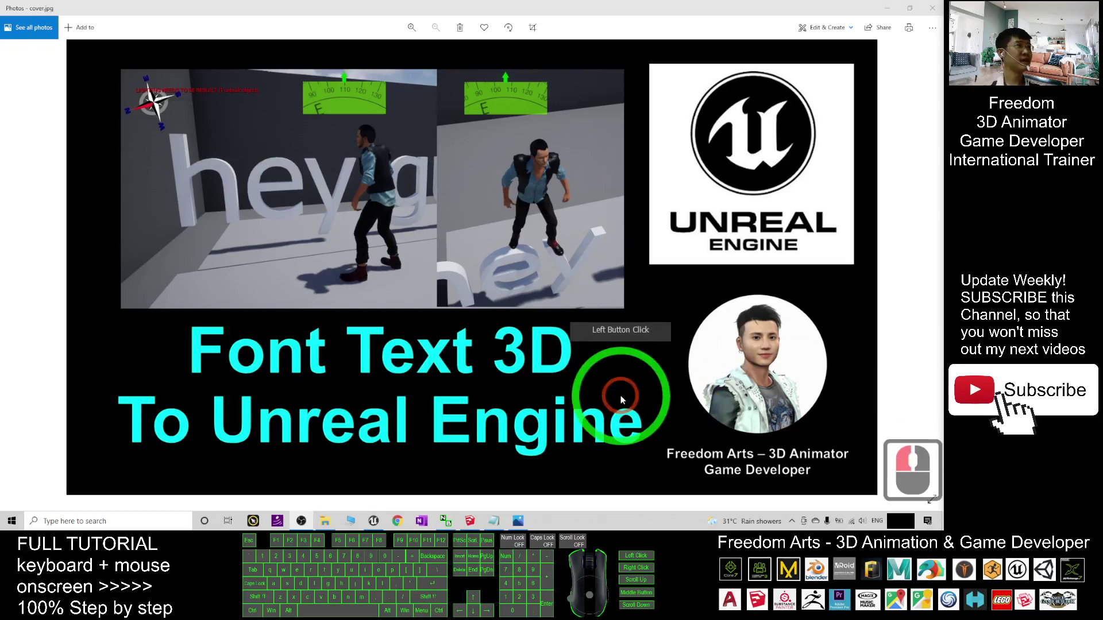
Switch to the game running in Unreal Engine and dismiss the welcome notice.
click(482, 349)
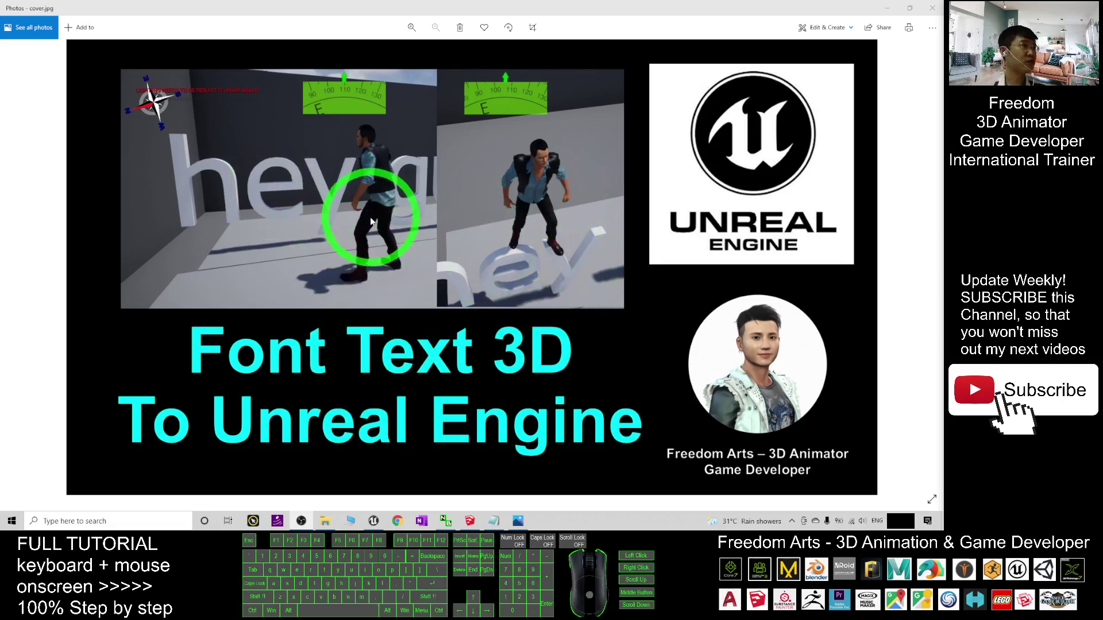
click(374, 521)
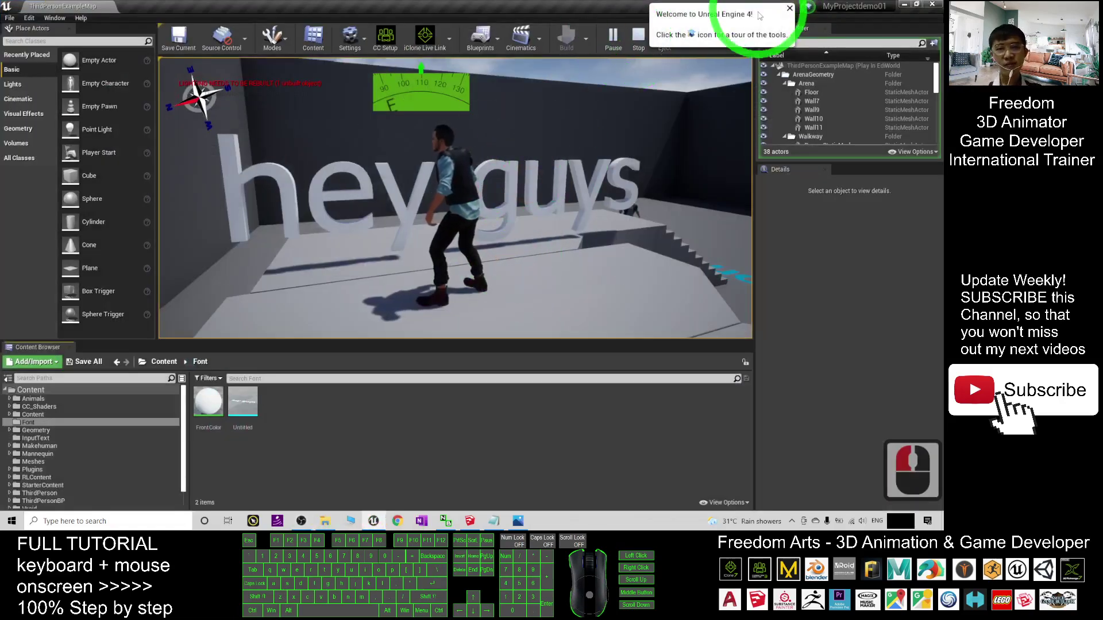
click(790, 8)
click(500, 222)
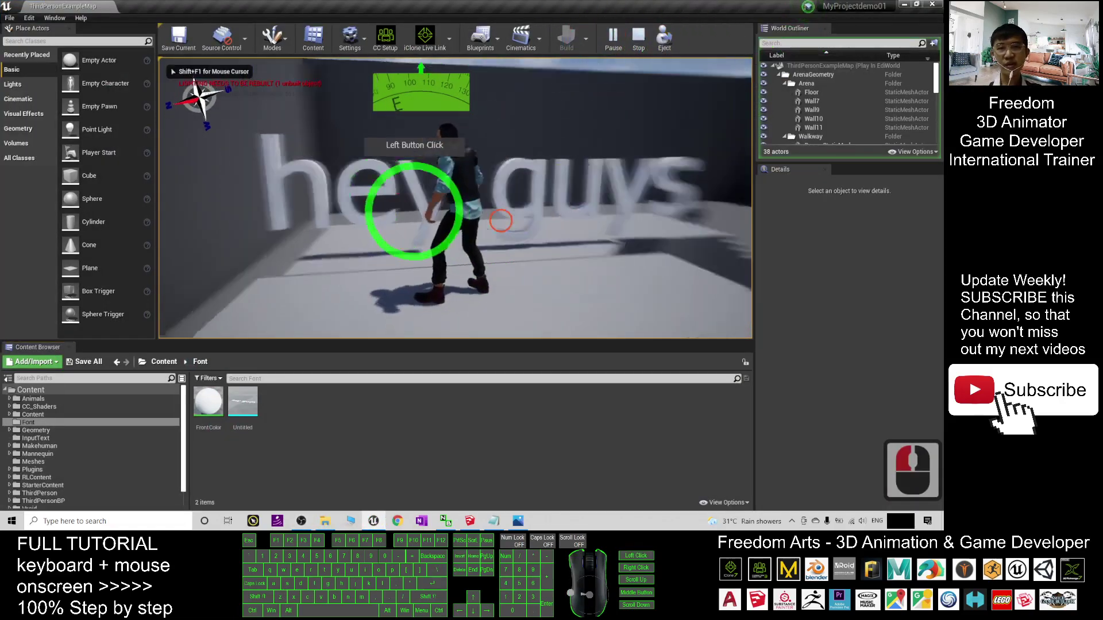
click(608, 268)
Run the character around and over the 3D "hey guys" letters to test their collision, and end the play session.
key(w)
key(w)
key(w)
key(w)
key(d)
key(d)
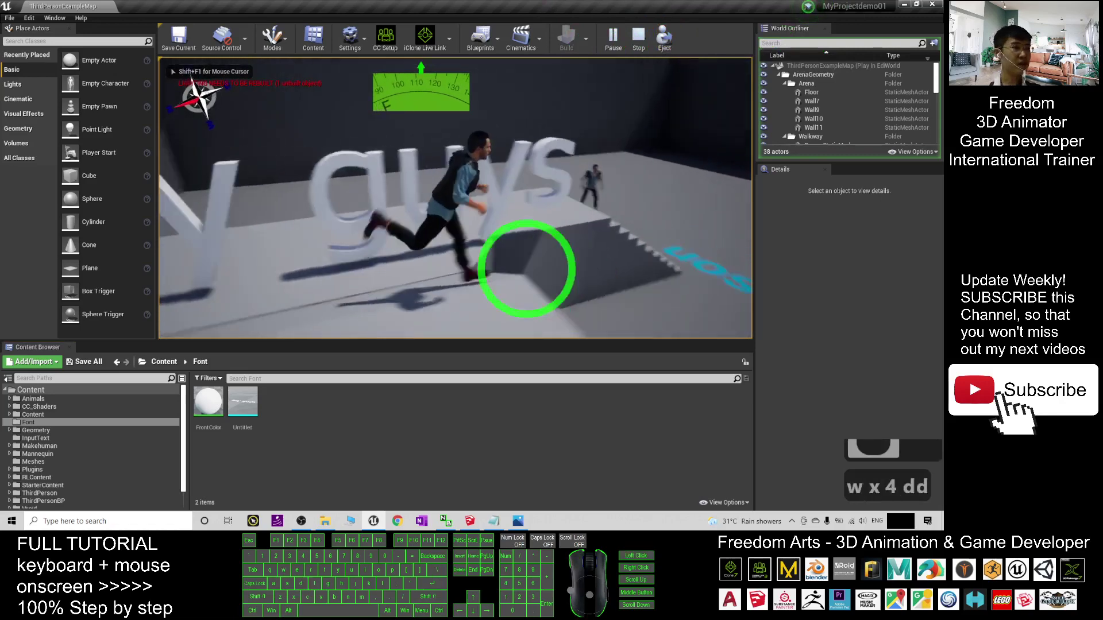
key(a)
key(w)
key(w)
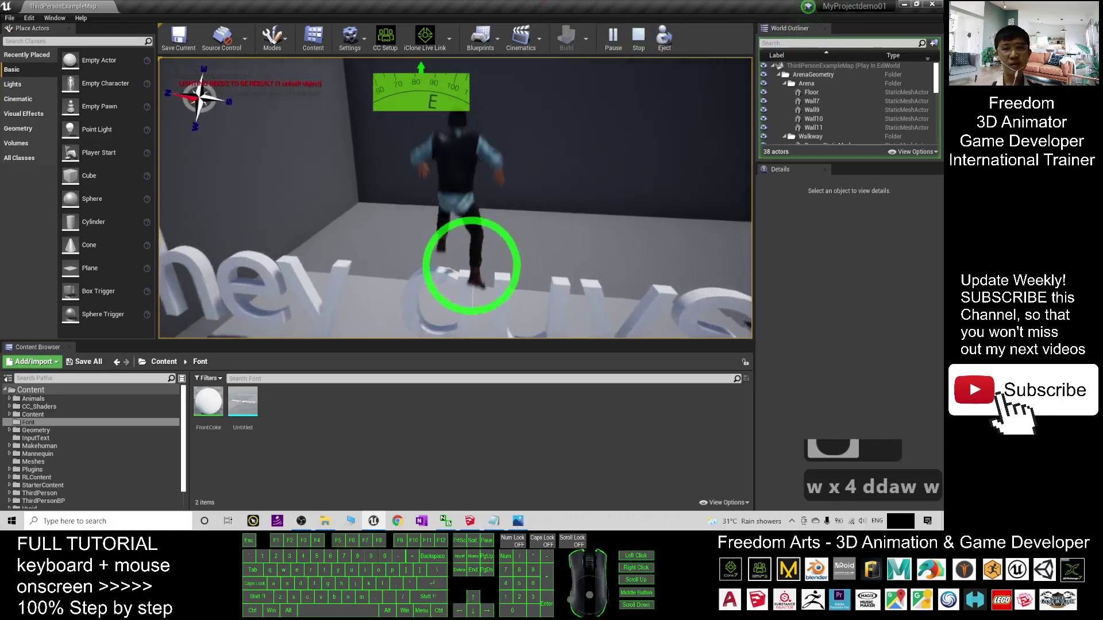
key(d)
key(w)
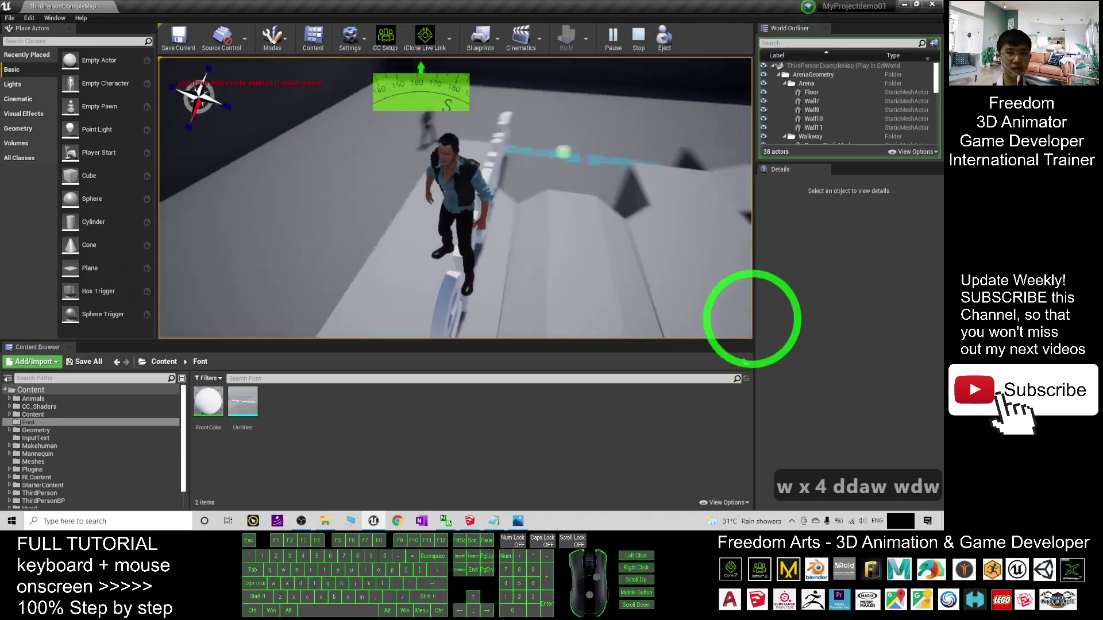
key(d)
key(s)
key(d)
key(w)
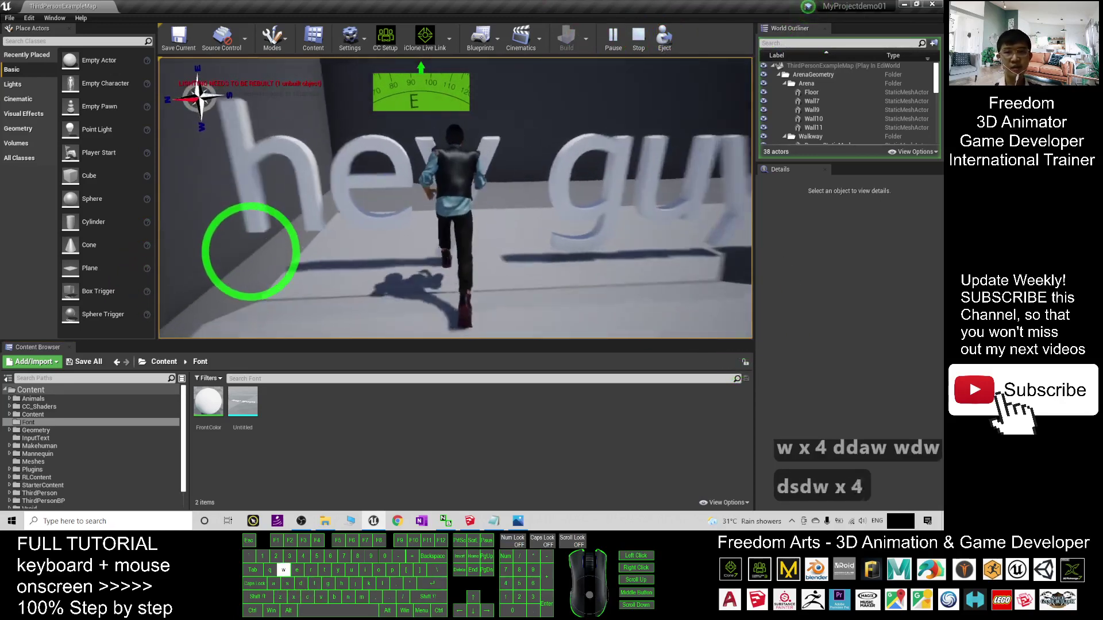
key(d)
key(w)
key(w)
key(w)
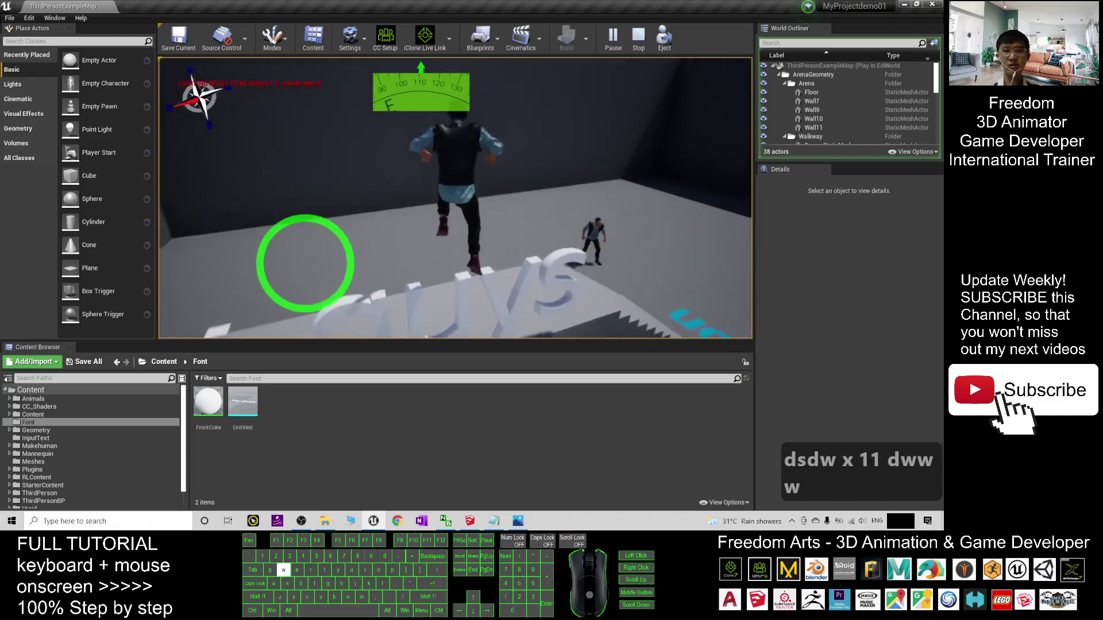
key(a)
key(s)
key(d)
key(s)
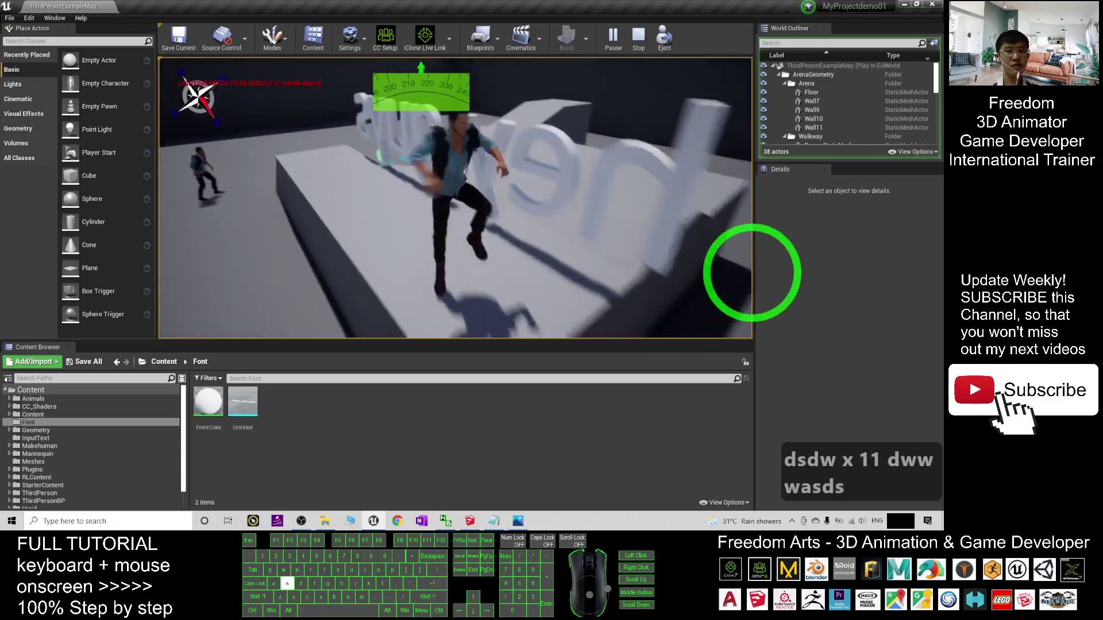
key(w)
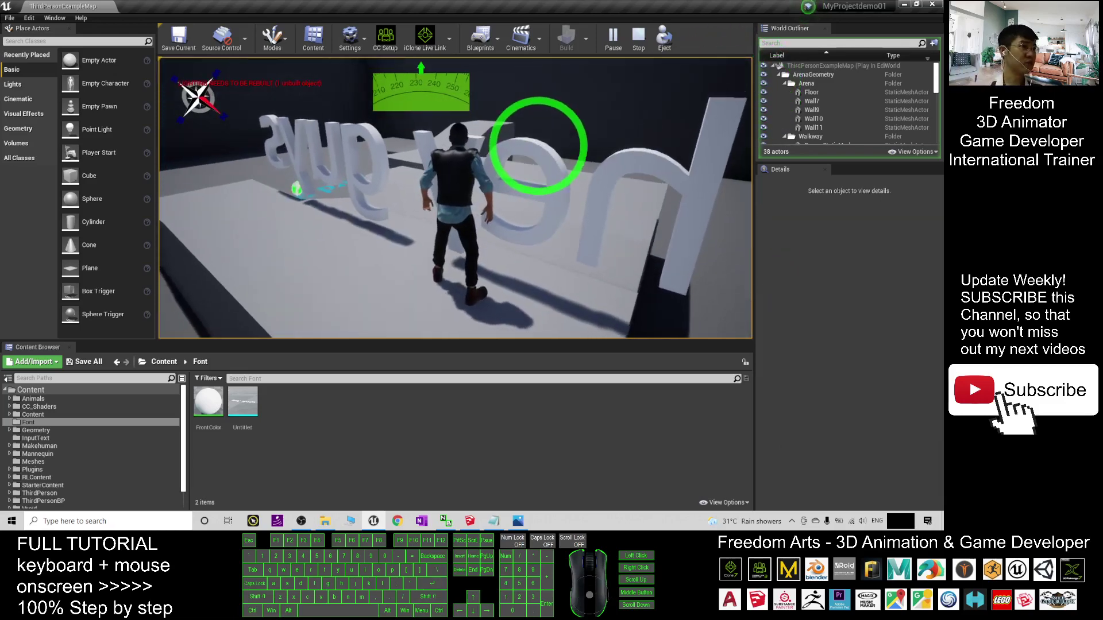
key(Escape)
Examine the 3D "hey guys" text and the surrounding level from several angles in the editor.
scroll(574, 182, down, 16)
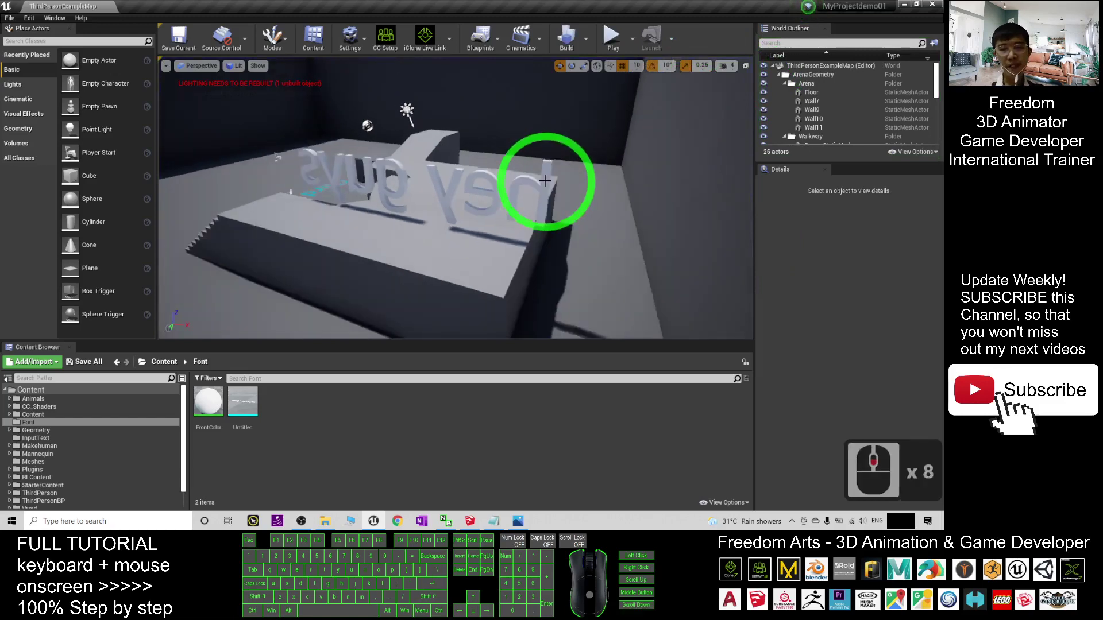
scroll(368, 220, up, 8)
key(a)
key(w)
right_drag(296, 231, 35, 264)
key(s)
key(s)
key(d)
key(a)
key(w)
key(d)
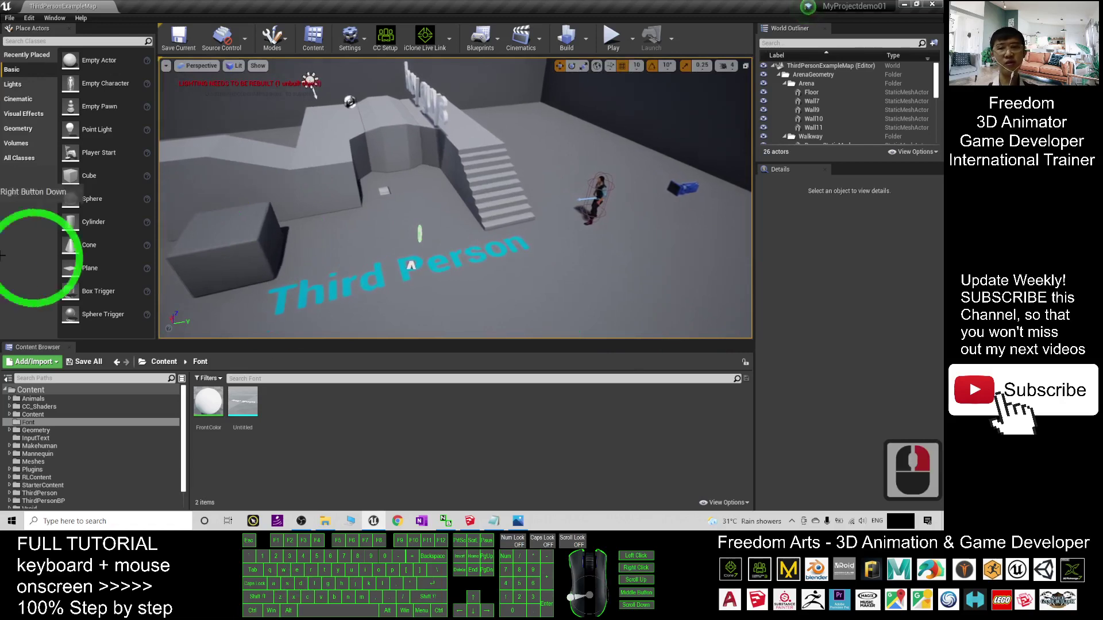
Show the root Content folder in the Content Browser and switch to SketchUp with the other windows minimised.
click(163, 362)
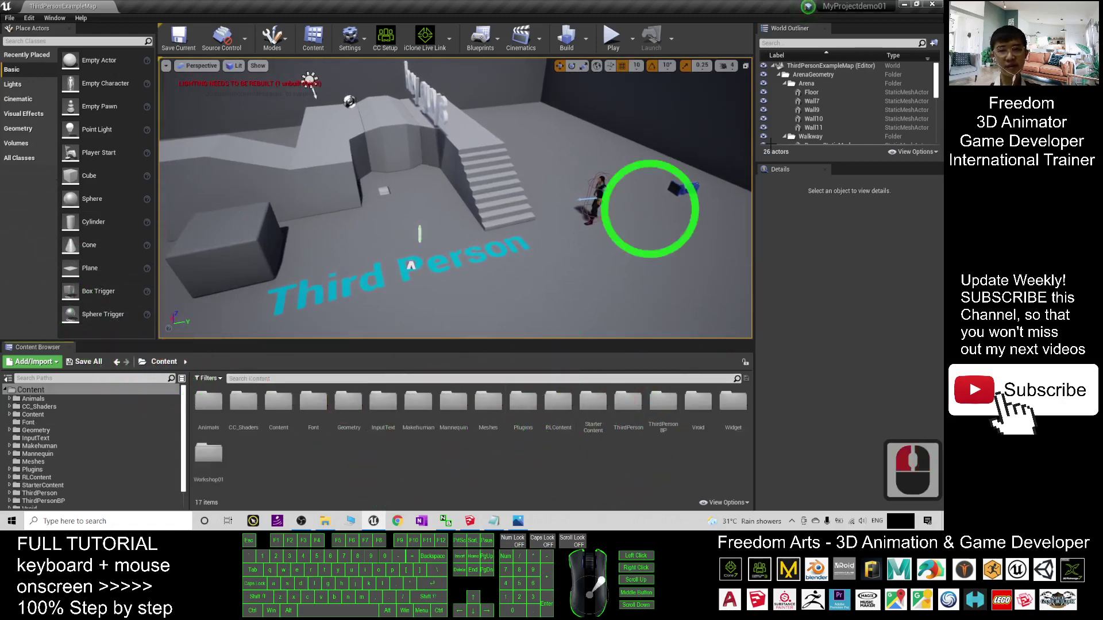
click(904, 6)
click(888, 7)
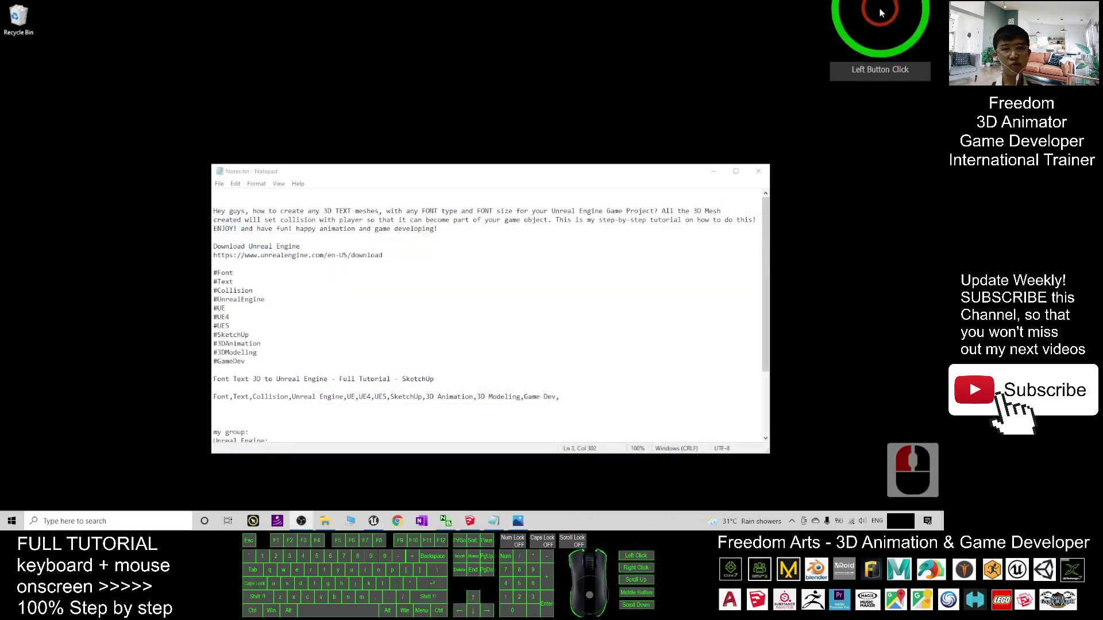
click(713, 174)
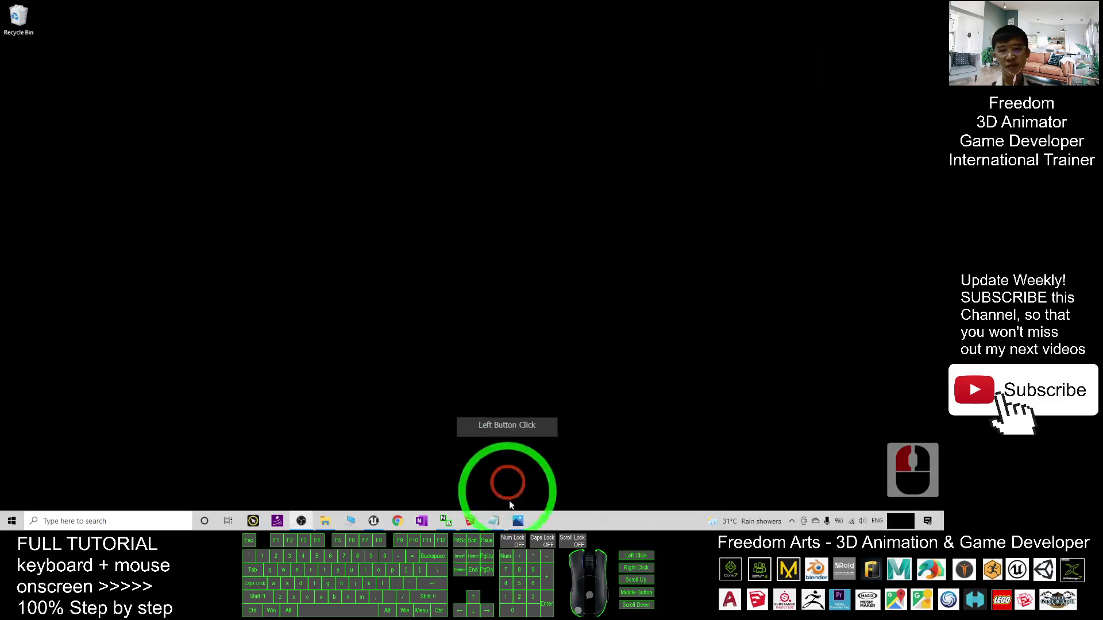
click(469, 520)
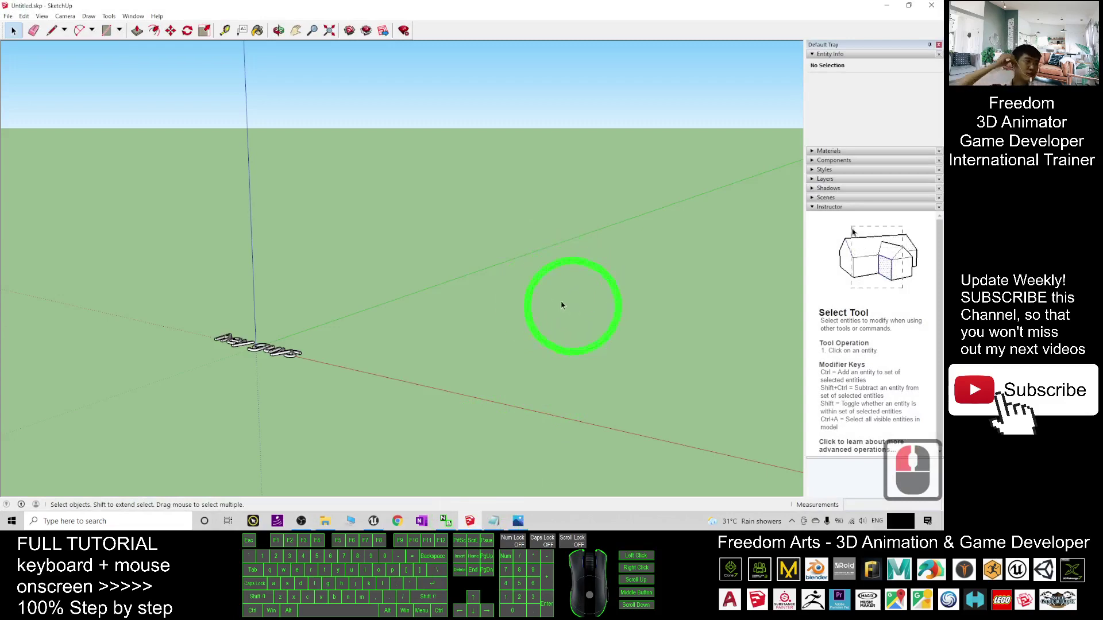
Start a new model and discard the changes to Untitled.skp.
click(8, 15)
click(23, 91)
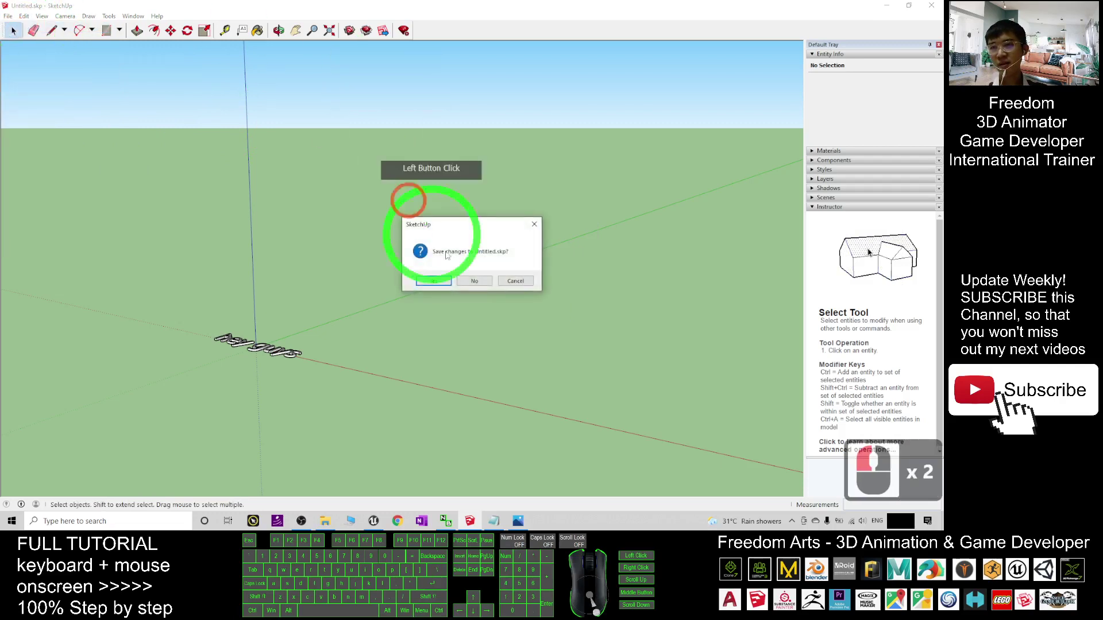
click(474, 281)
Delete the default person figure next to the origin.
scroll(575, 289, down, 5)
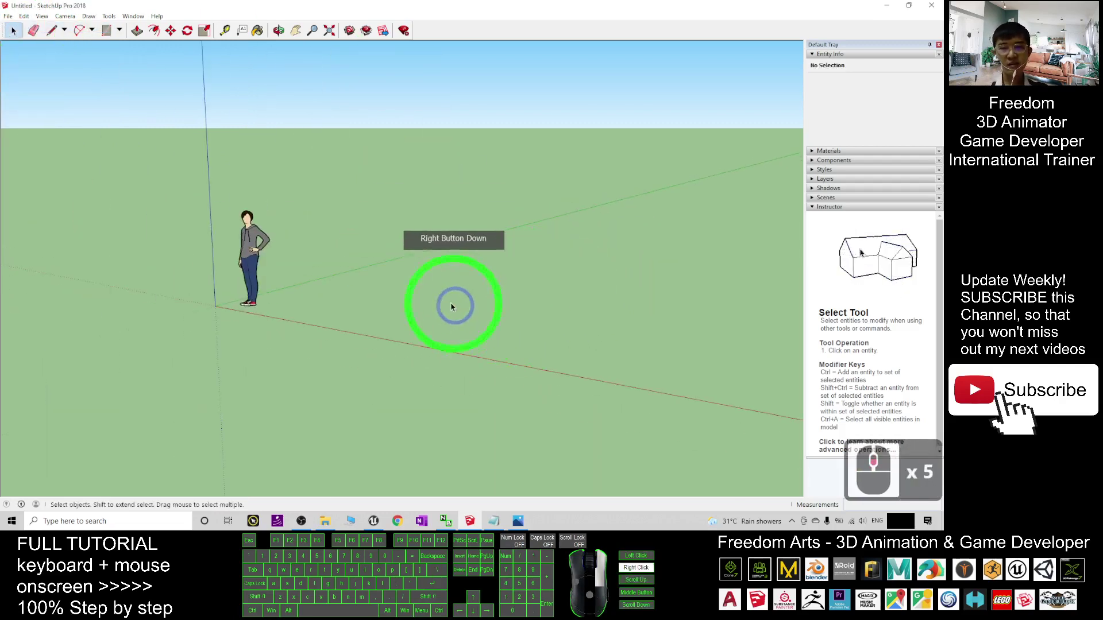
middle_drag(466, 295, 481, 347)
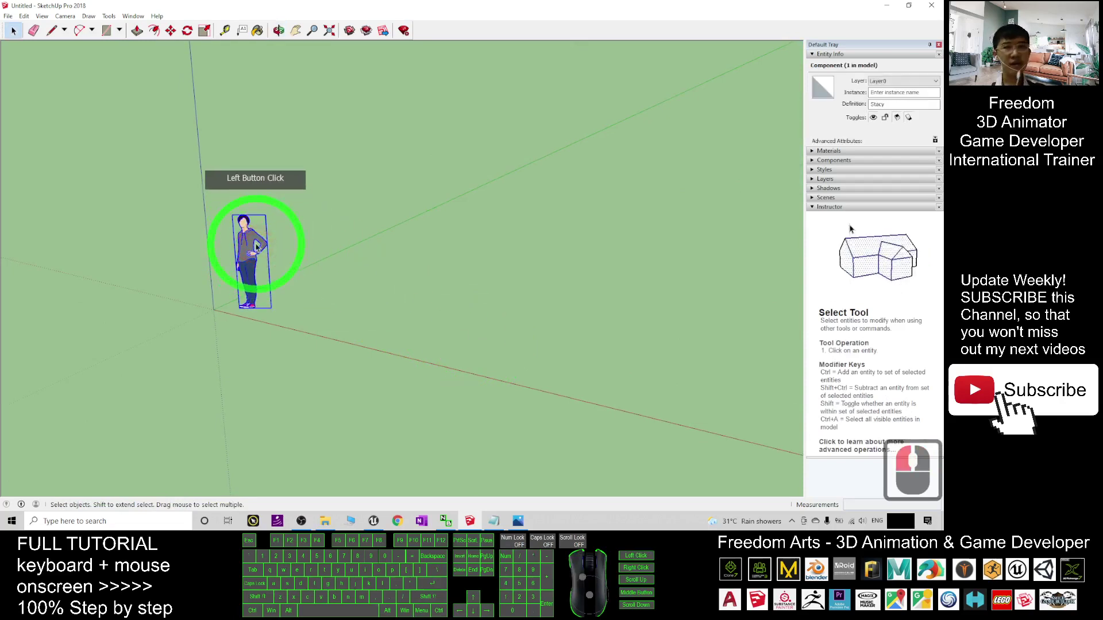
key(Delete)
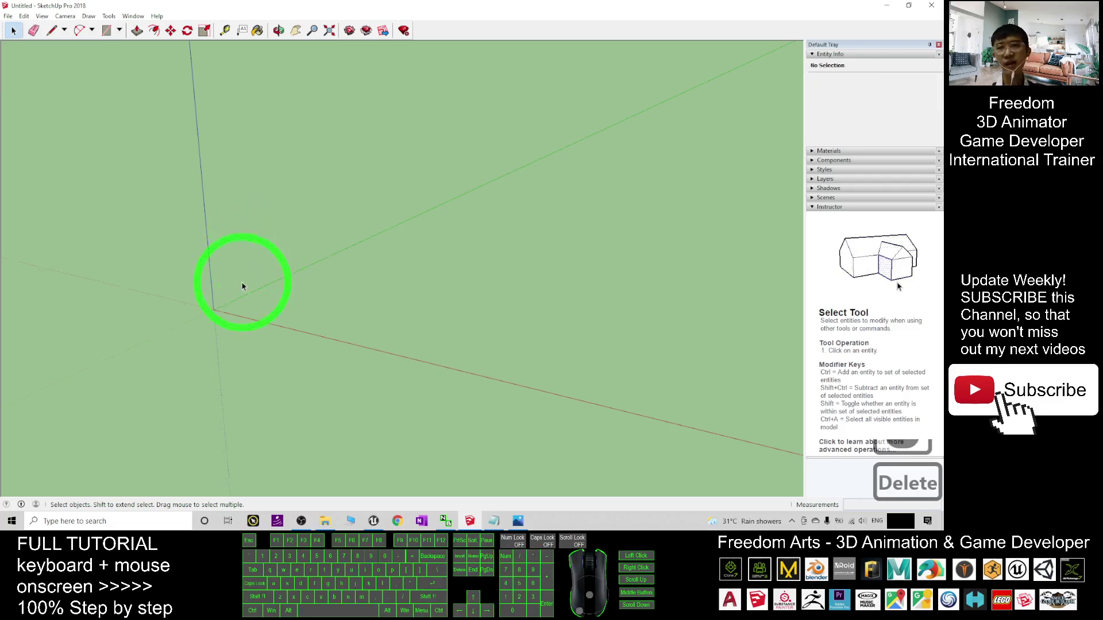
Display the Large Tool Set toolbar and keep the Layers toolbar hidden.
scroll(373, 72, up, 2)
right_click(453, 33)
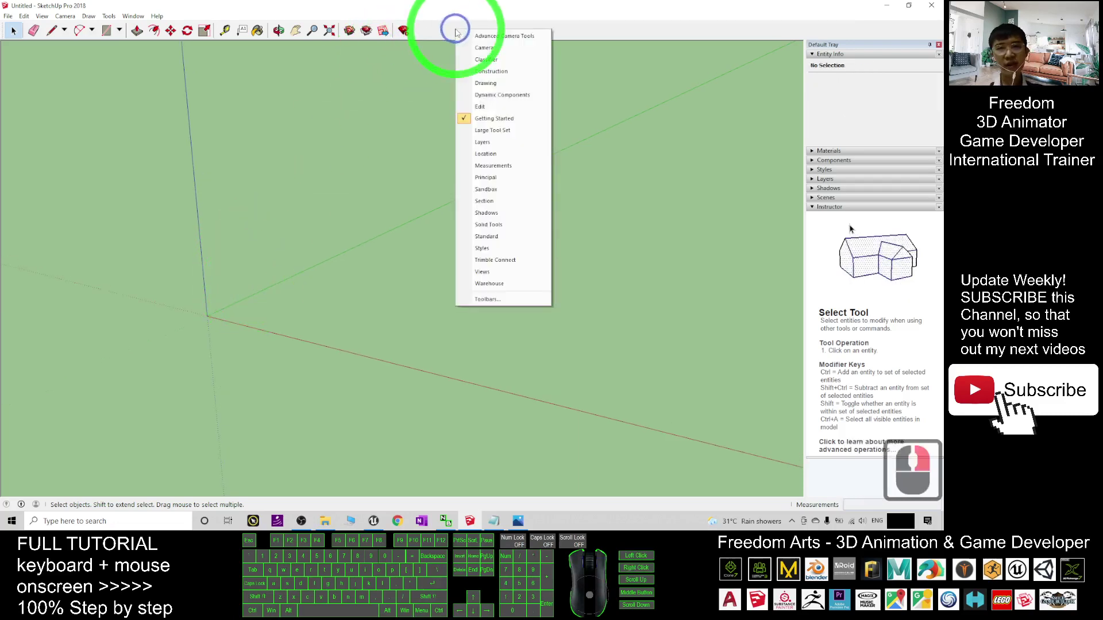
click(486, 140)
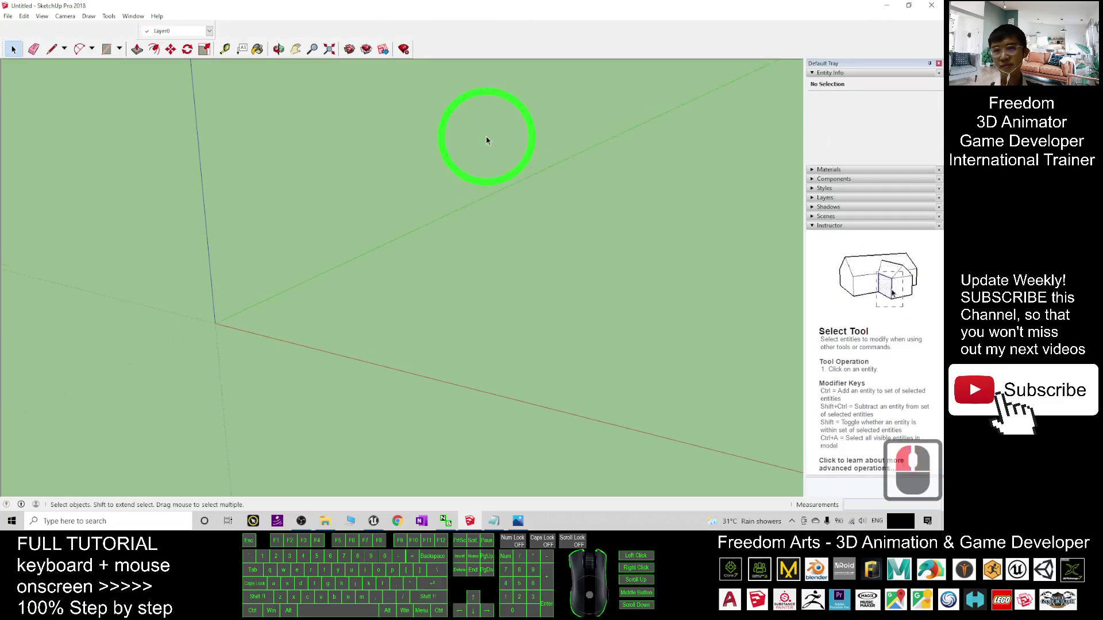
right_click(435, 46)
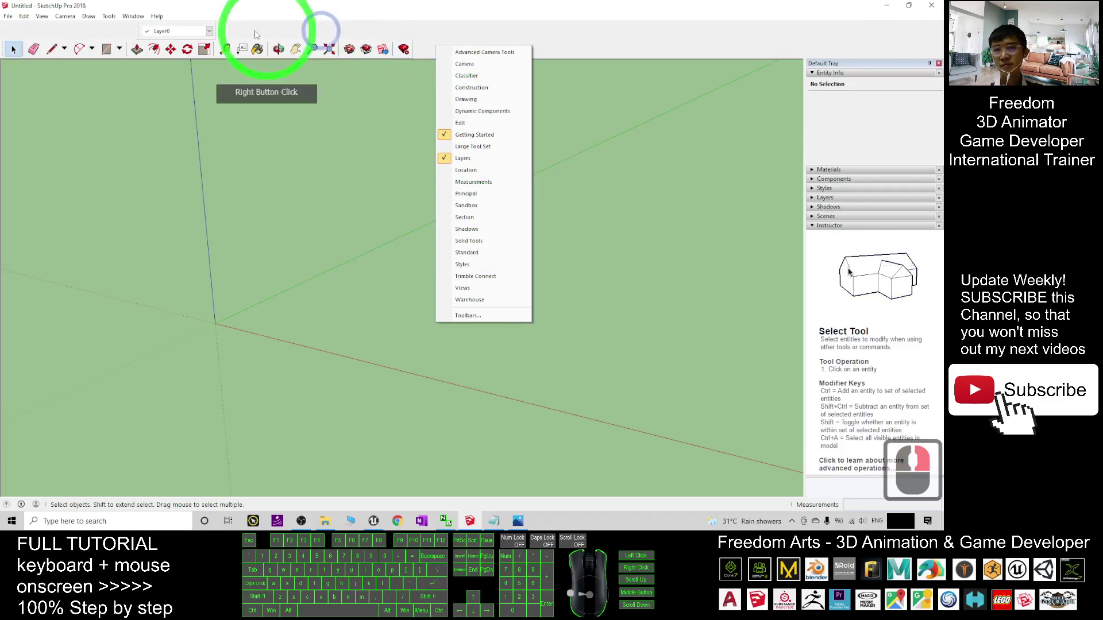
click(473, 147)
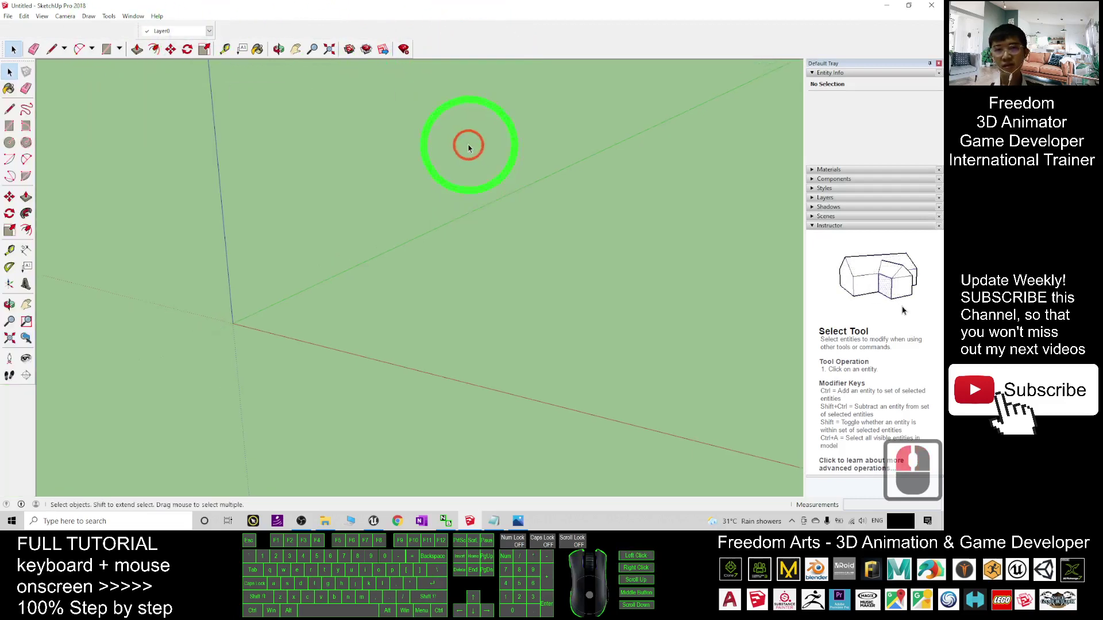
right_click(504, 51)
click(531, 164)
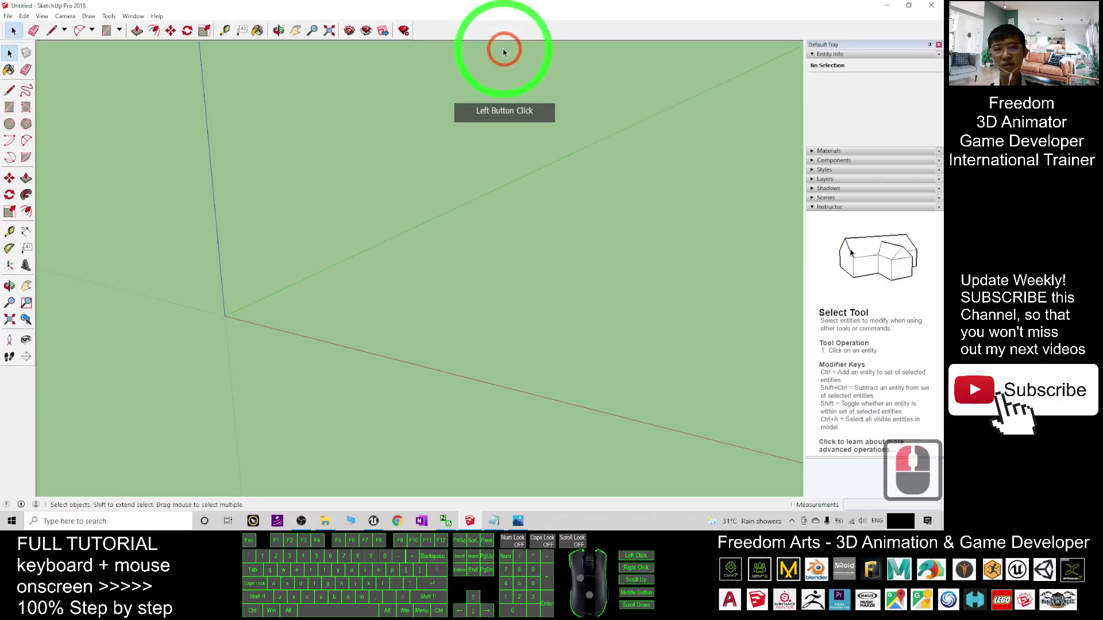
right_click(500, 34)
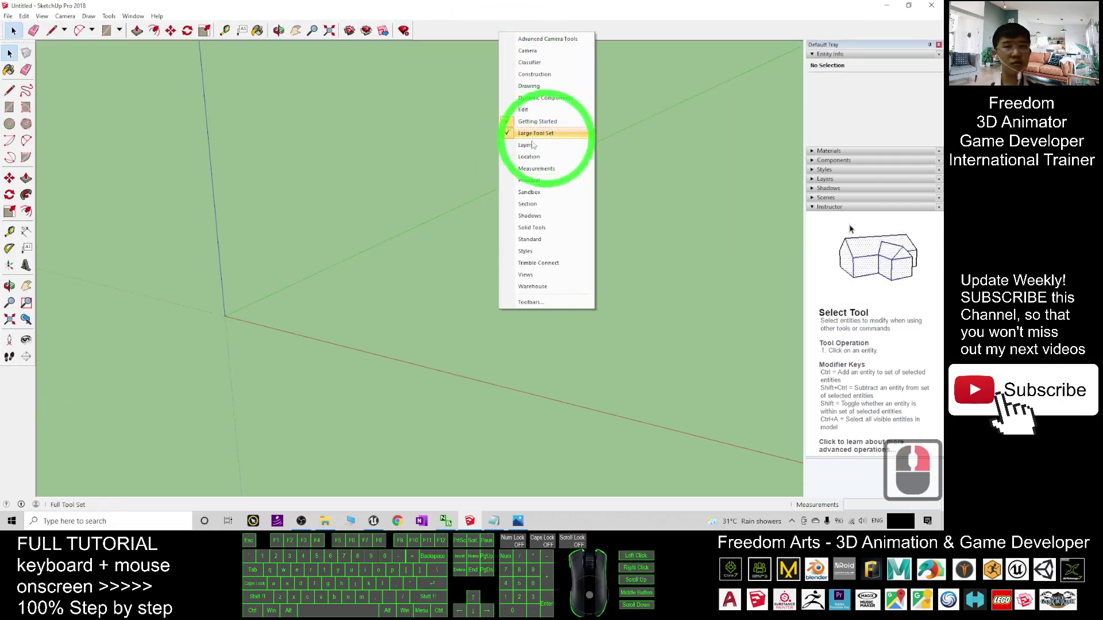
click(206, 176)
click(44, 311)
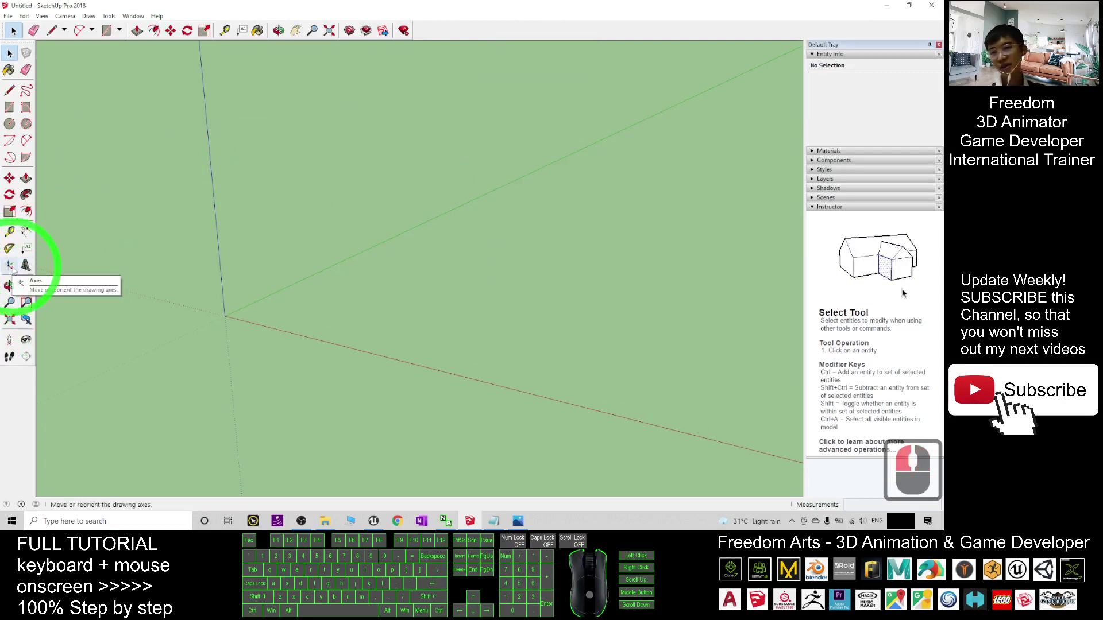
Start the 3D Text tool and set the font to Times New Roman.
click(27, 265)
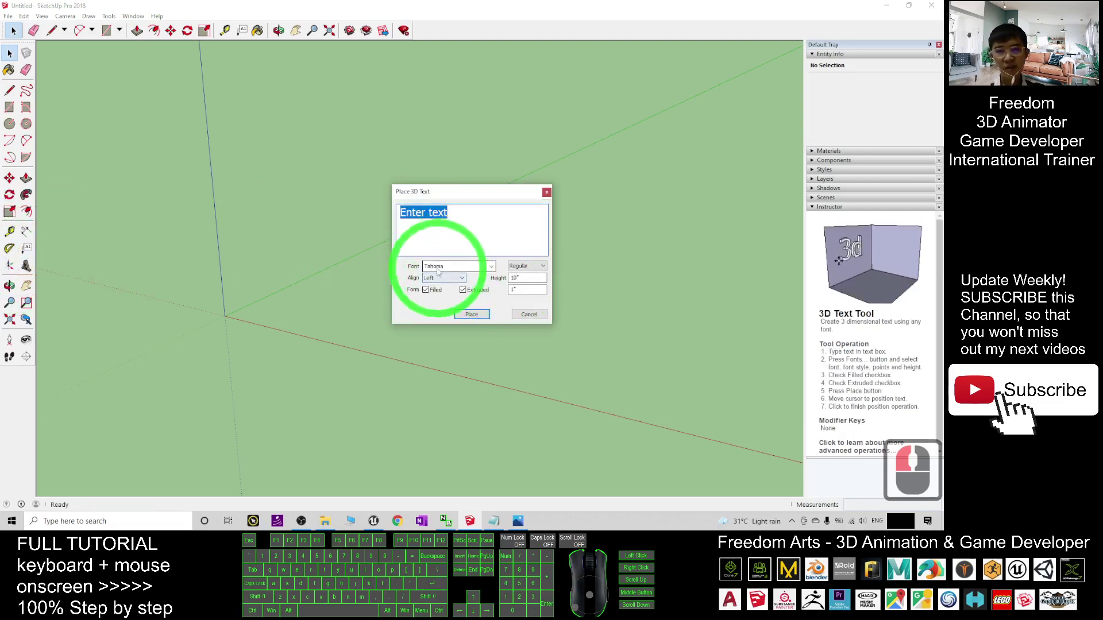
click(457, 268)
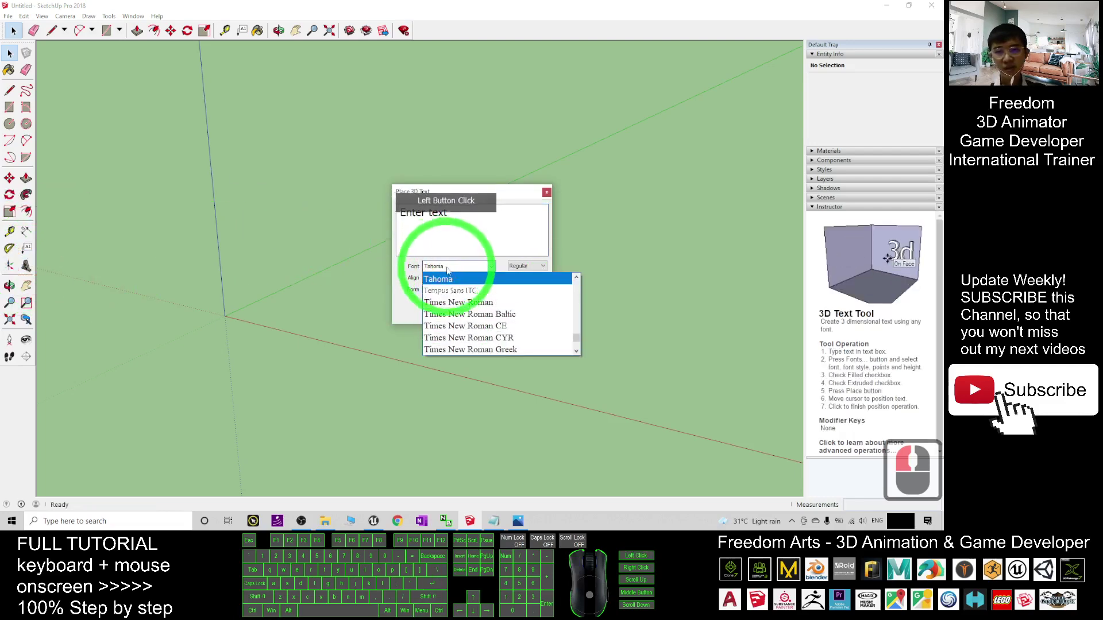
click(453, 302)
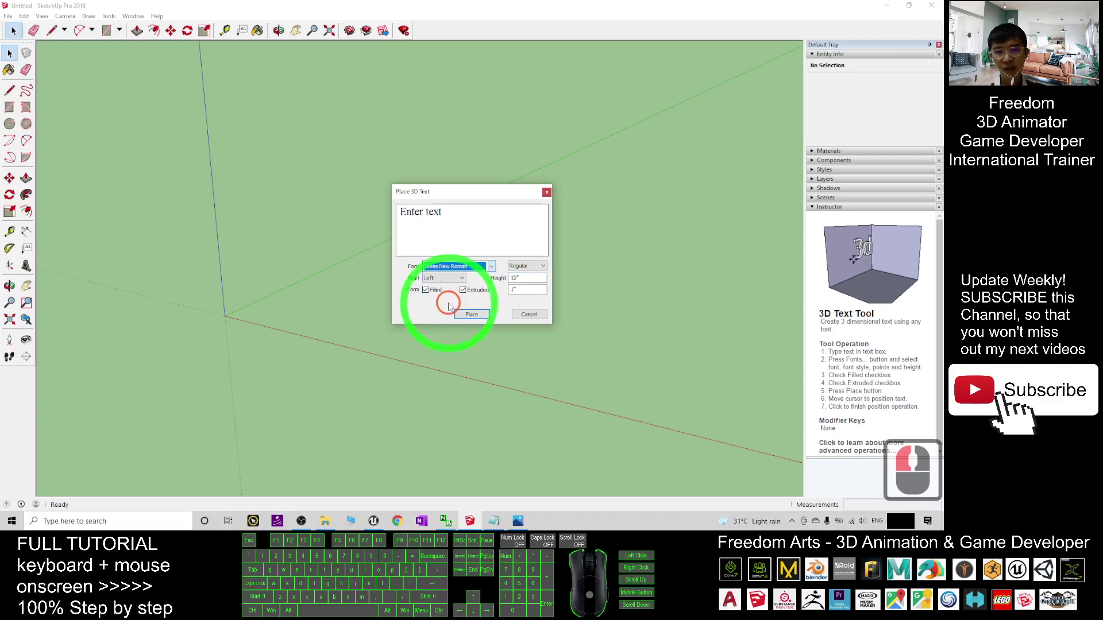
click(451, 227)
Change the 3D text font to Gill Sans Ultra Bold.
click(492, 266)
scroll(509, 310, down, 4)
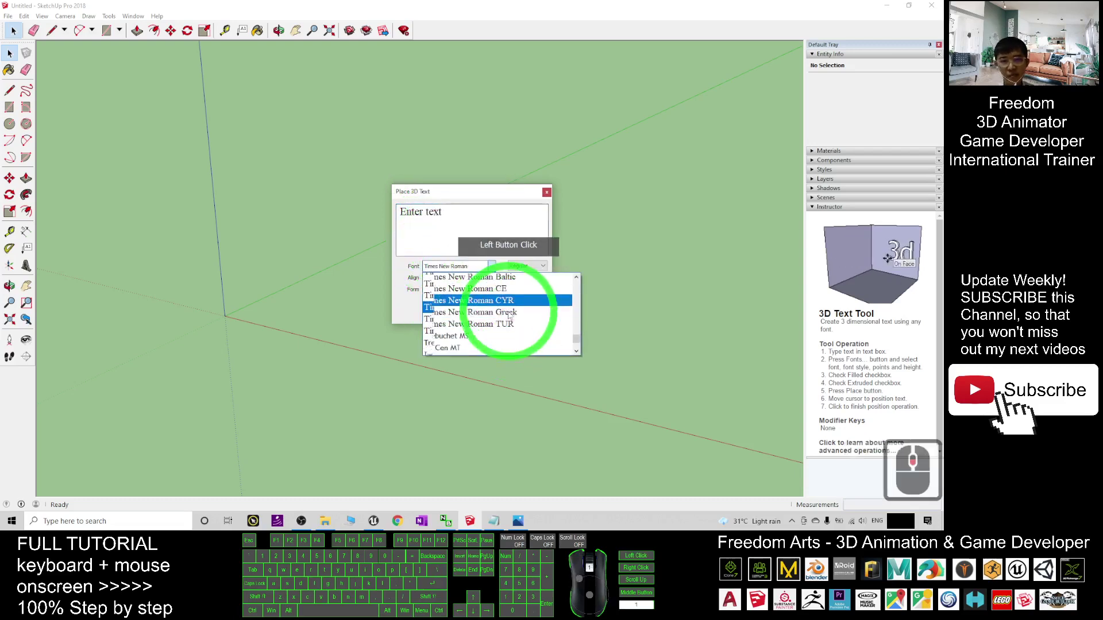
scroll(510, 319, down, 7)
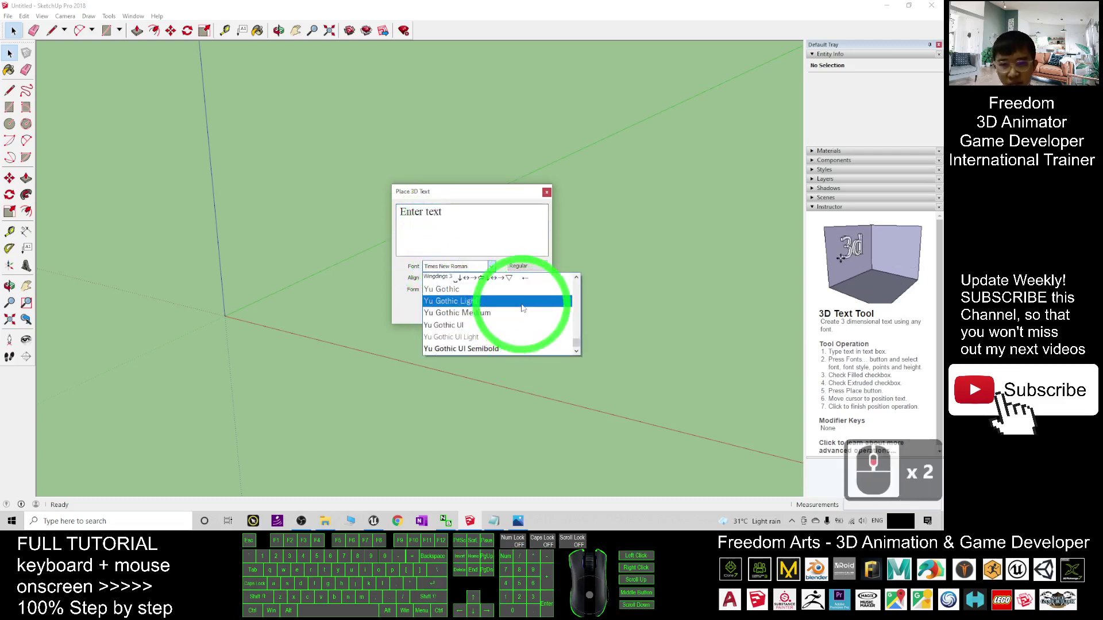
scroll(523, 309, down, 1)
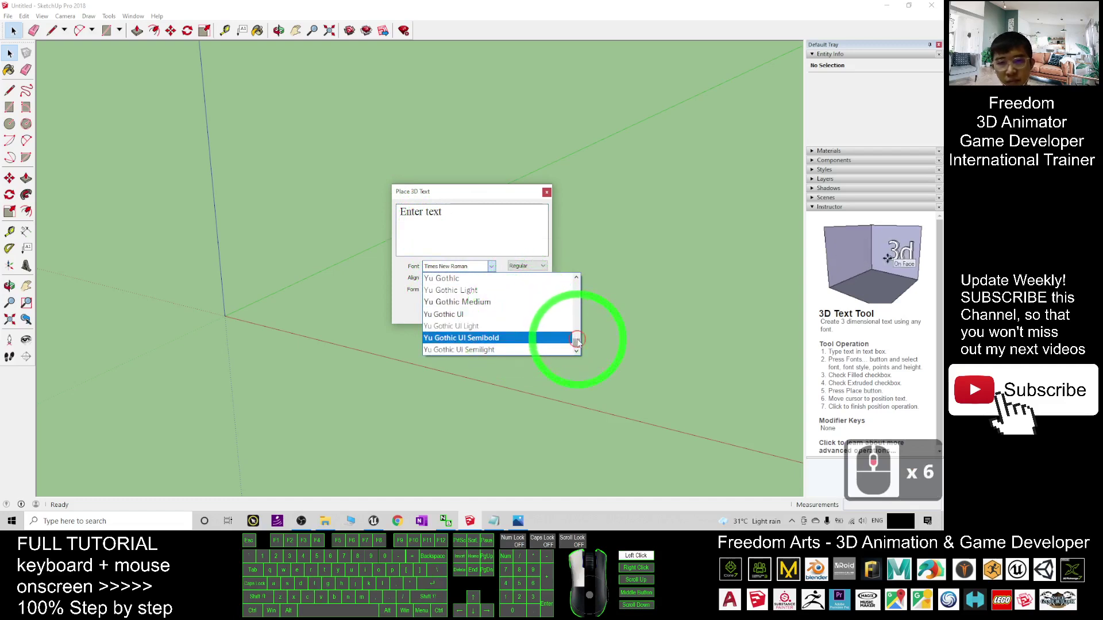
drag(576, 340, 492, 325)
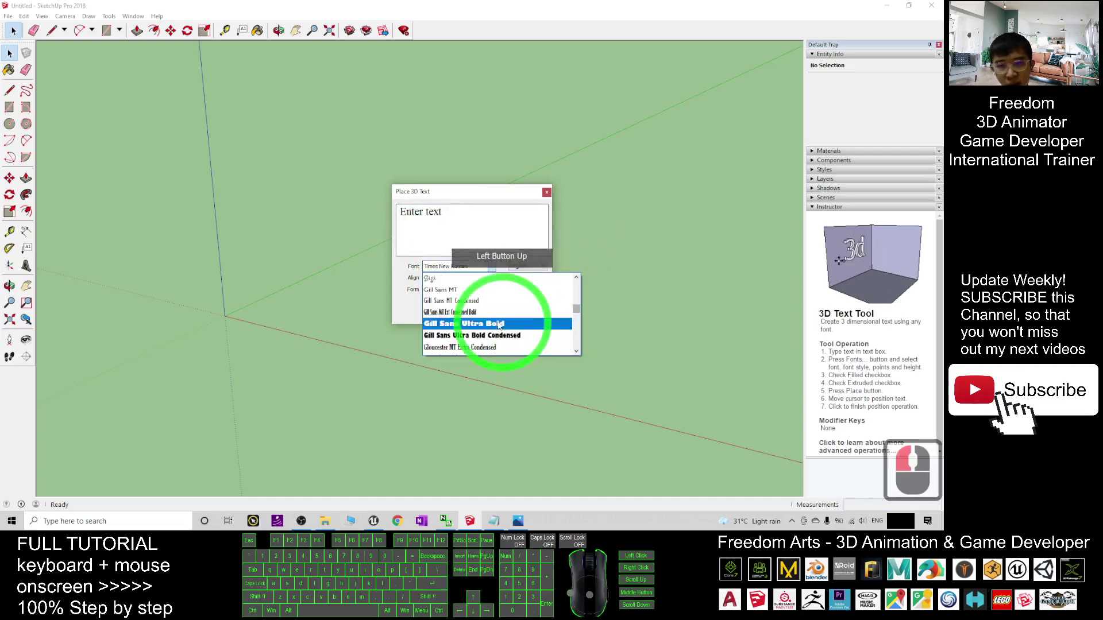
click(458, 326)
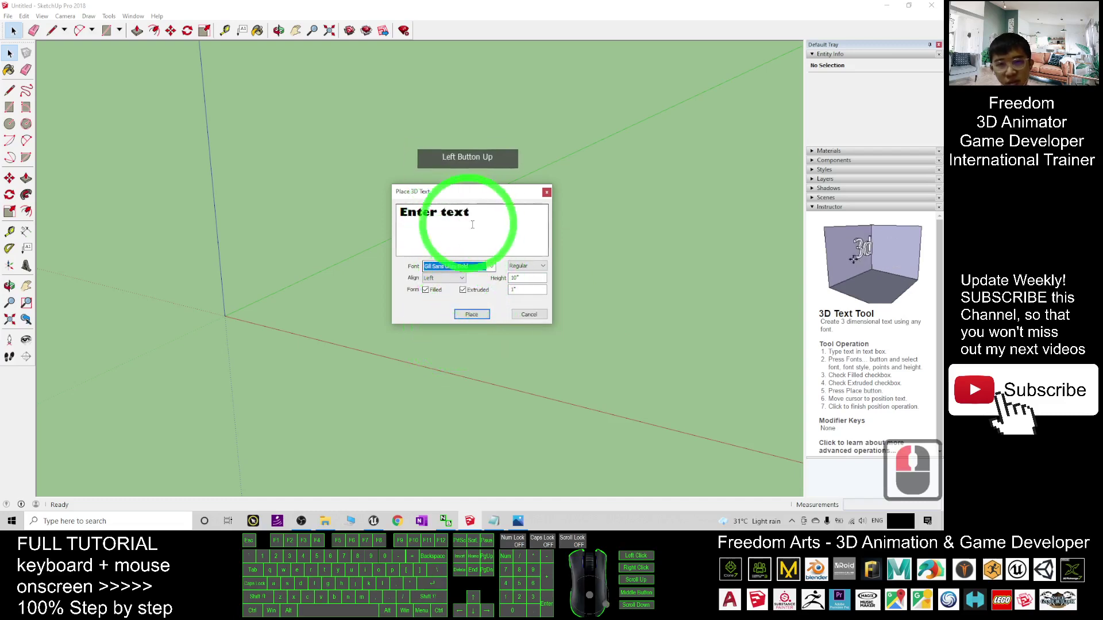
Replace the placeholder 3D text with "Moster Zone".
click(478, 214)
drag(478, 214, 293, 197)
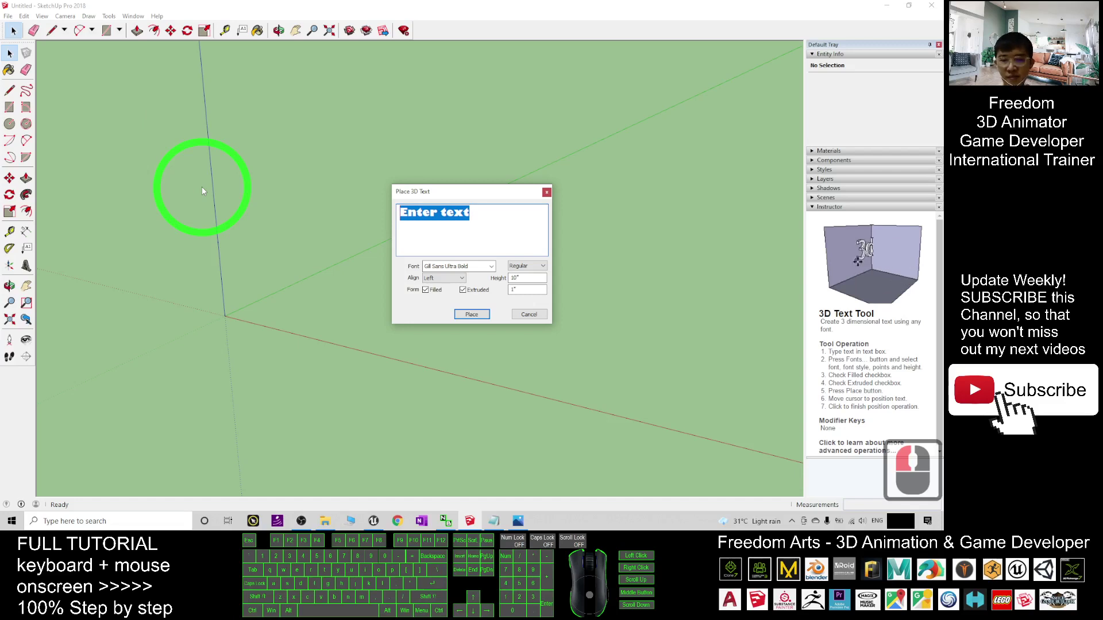
text(Moster )
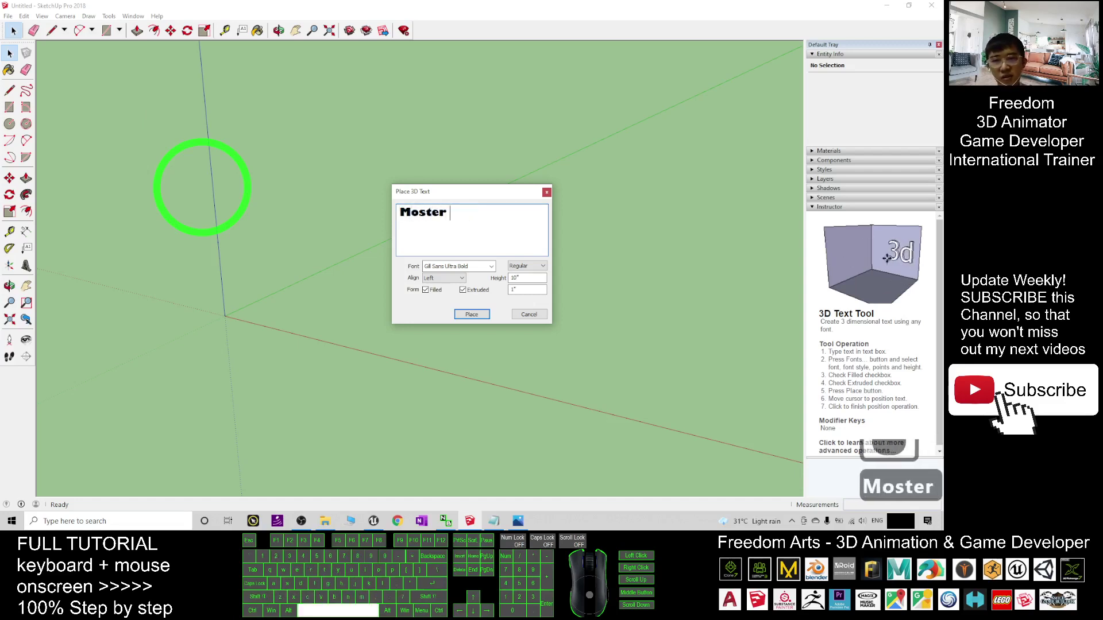
text(Zone)
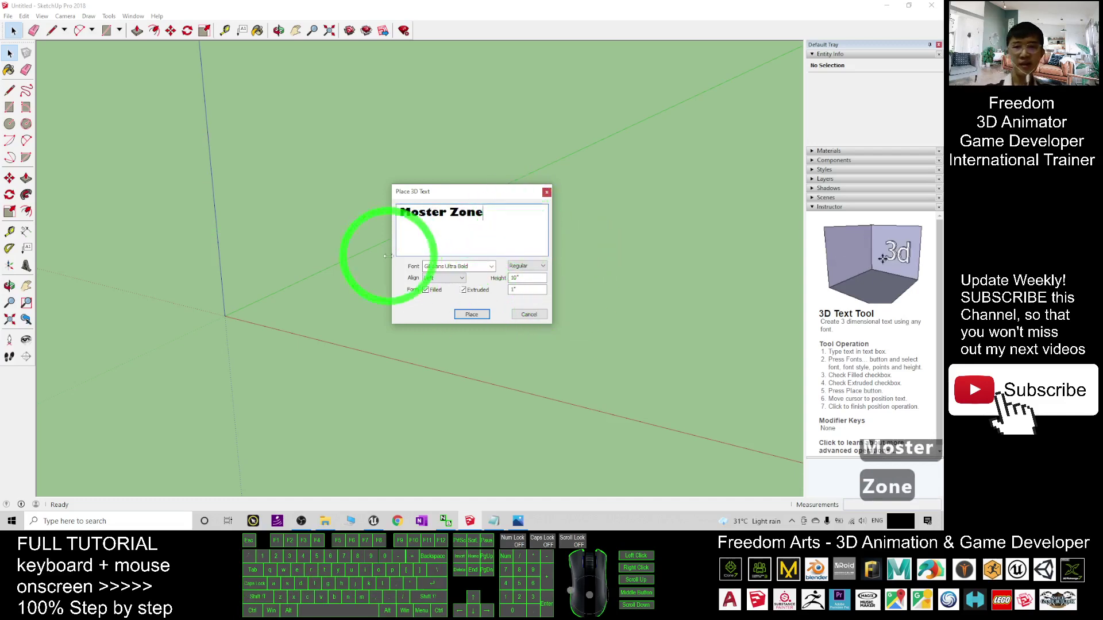
Set the 3D text alignment to Center and keep it Regular, Filled and Extruded.
click(463, 278)
click(439, 288)
double_click(471, 230)
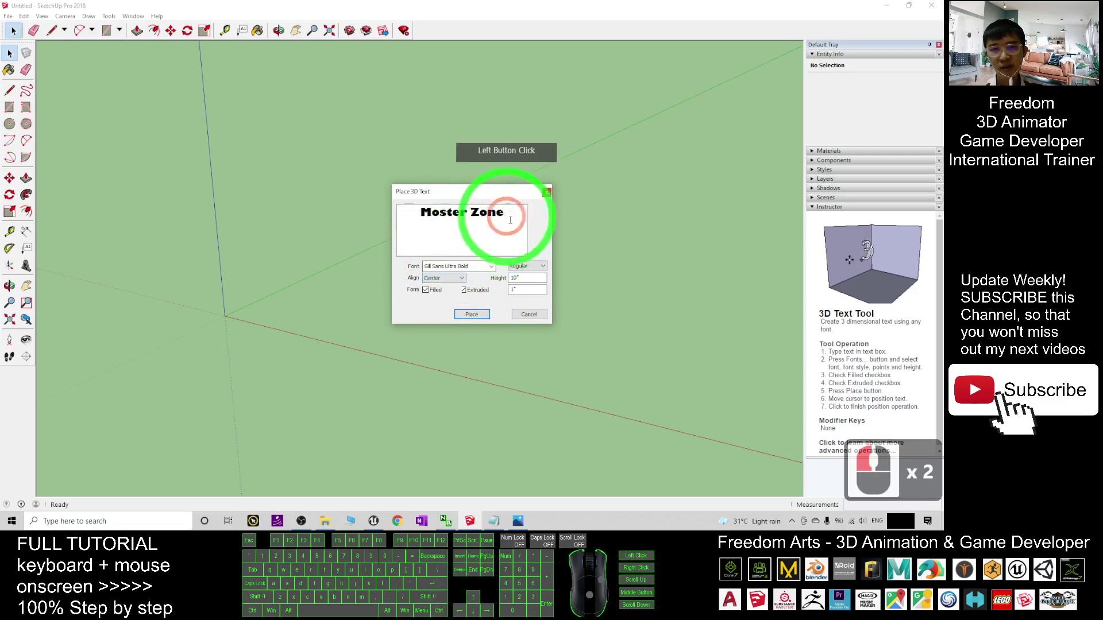
double_click(525, 266)
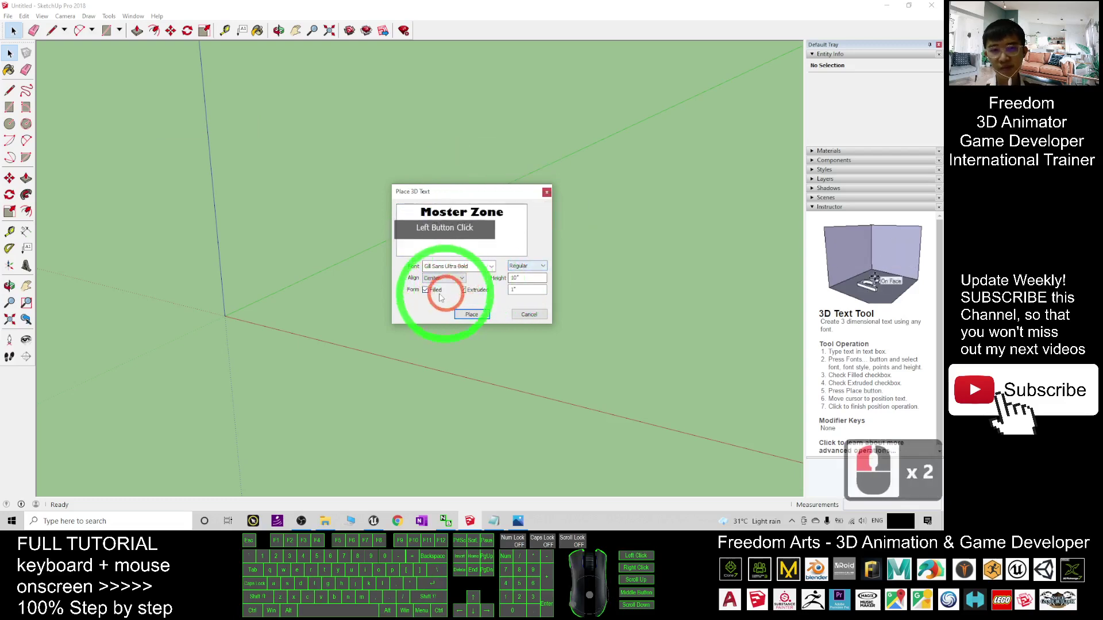
click(463, 291)
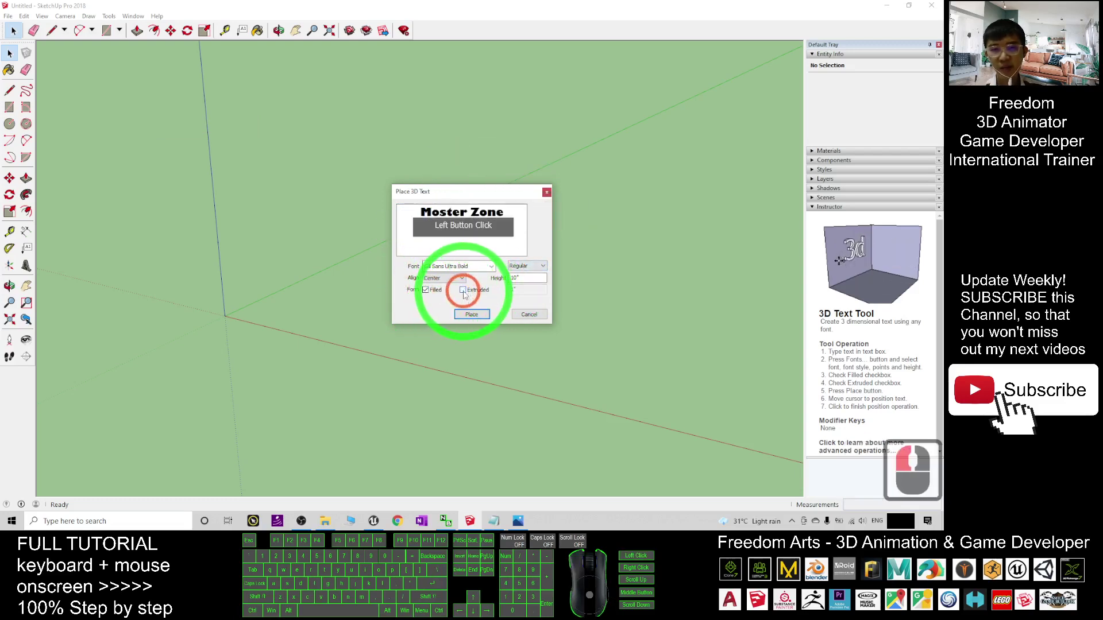
click(463, 291)
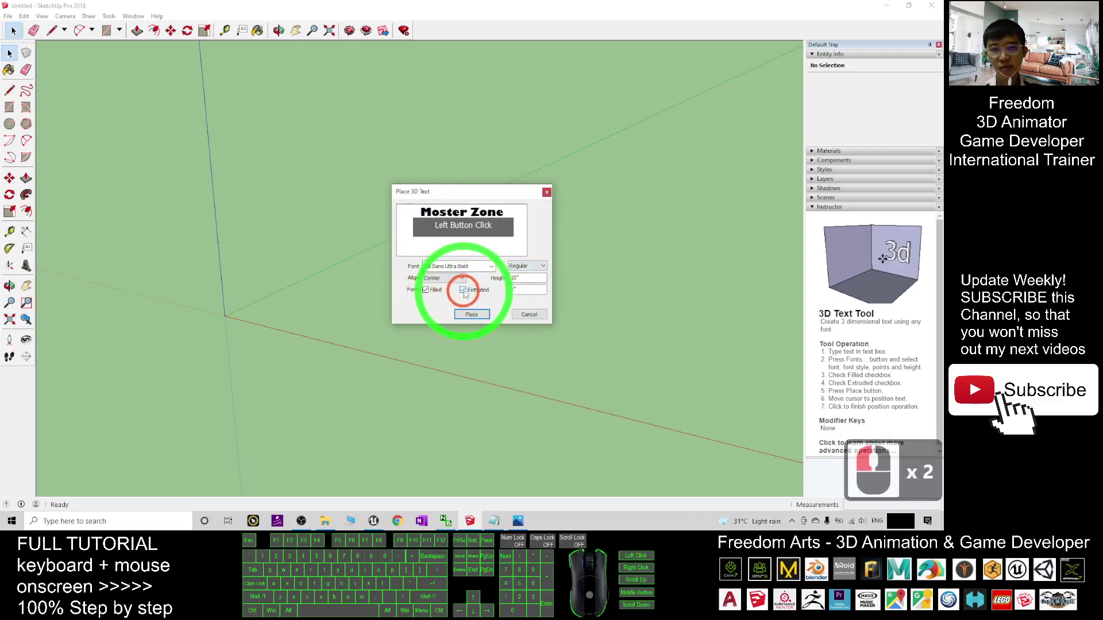
Place the "Moster Zone" 3D text at the origin.
click(479, 316)
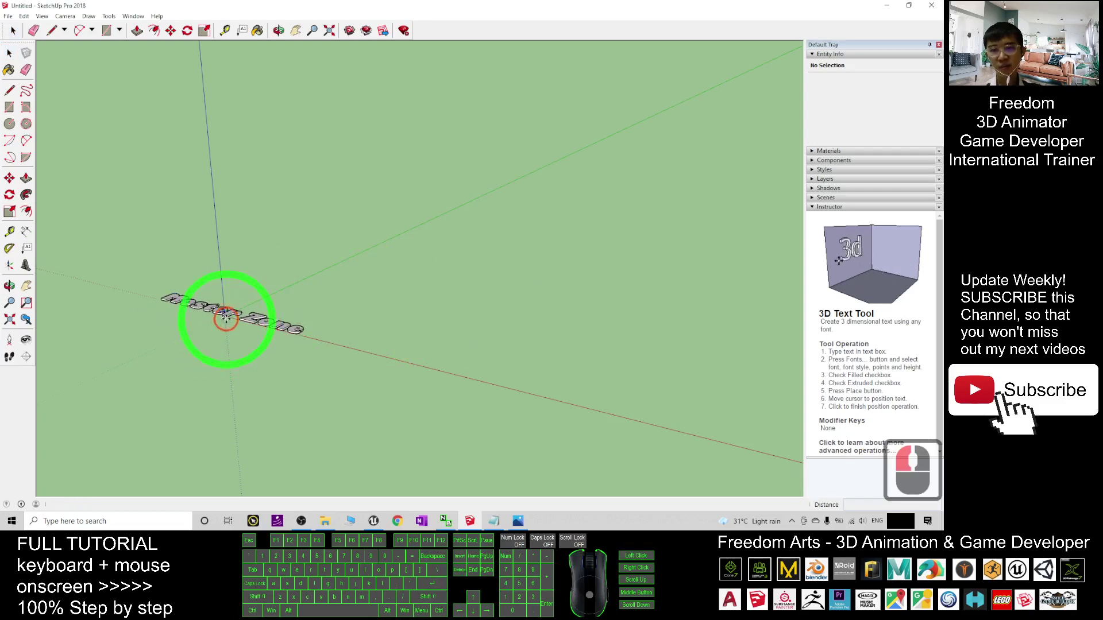
click(225, 317)
right_click(371, 321)
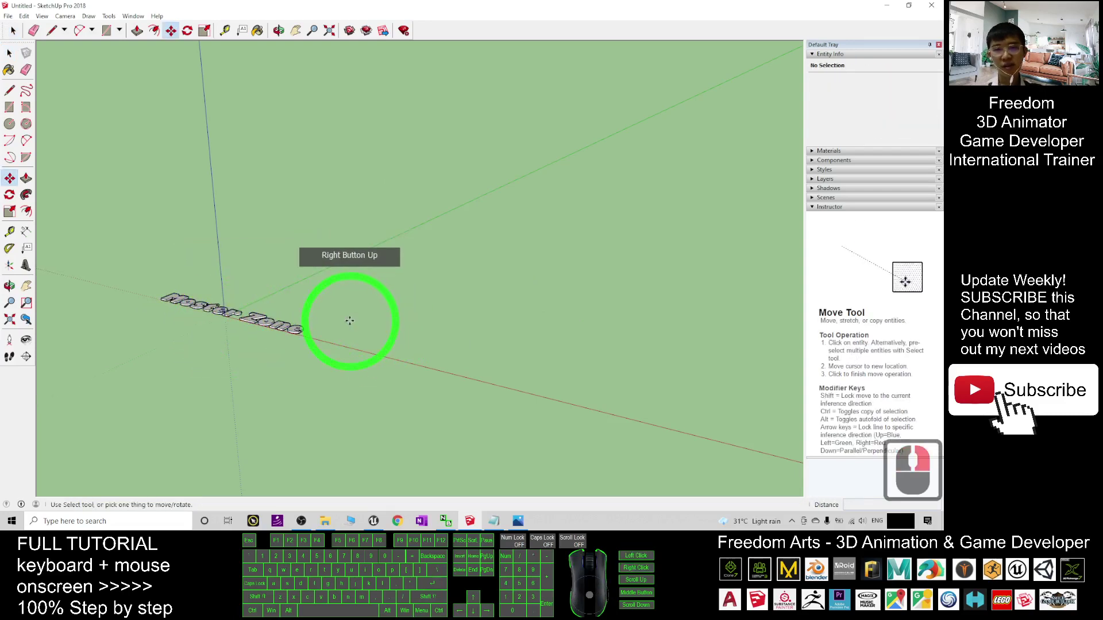
Examine the placed 3D text from several angles and distances.
middle_drag(350, 320, 489, 368)
scroll(458, 369, up, 4)
scroll(425, 384, down, 5)
shift+middle_drag(384, 382, 460, 317)
scroll(475, 320, up, 4)
scroll(534, 352, down, 6)
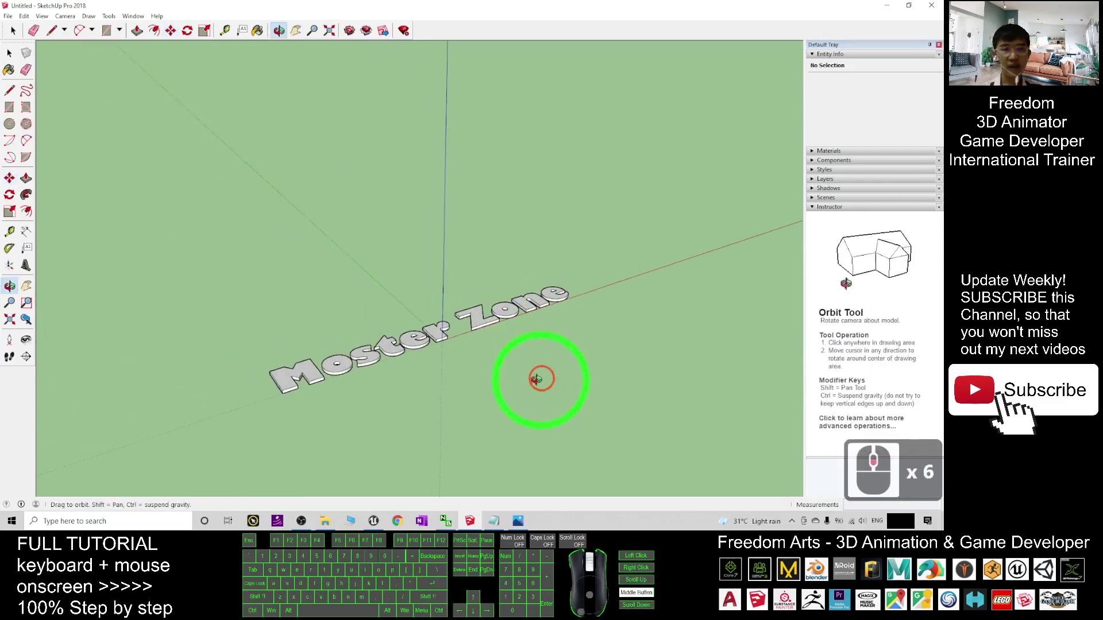
middle_drag(535, 379, 278, 377)
key(m)
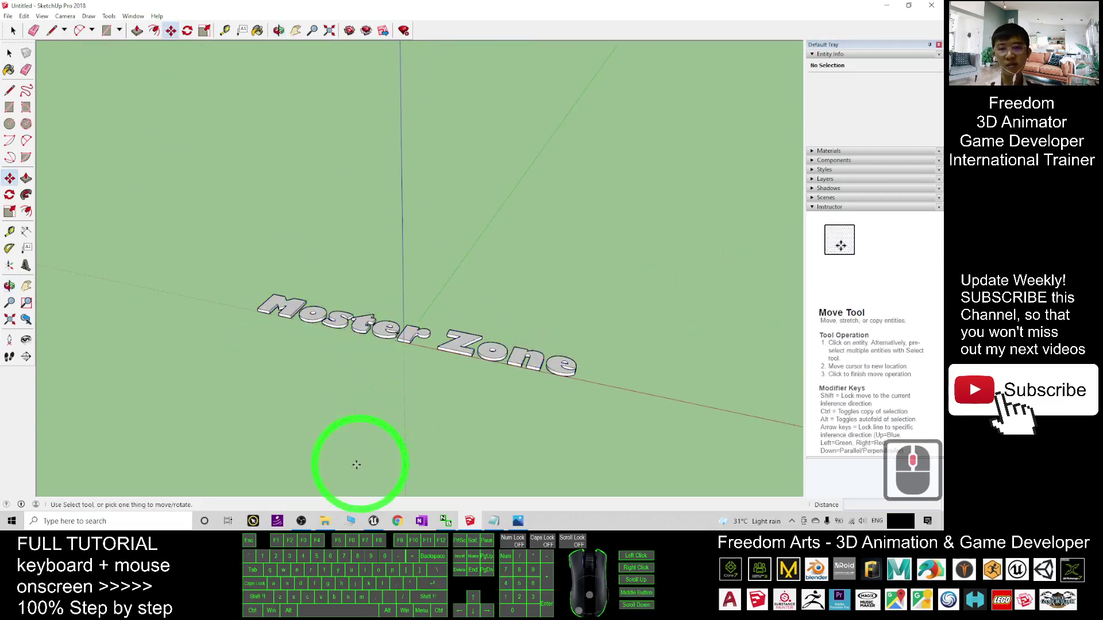
Switch to Unreal Engine to view the third-person level, and return to SketchUp.
click(378, 520)
click(889, 11)
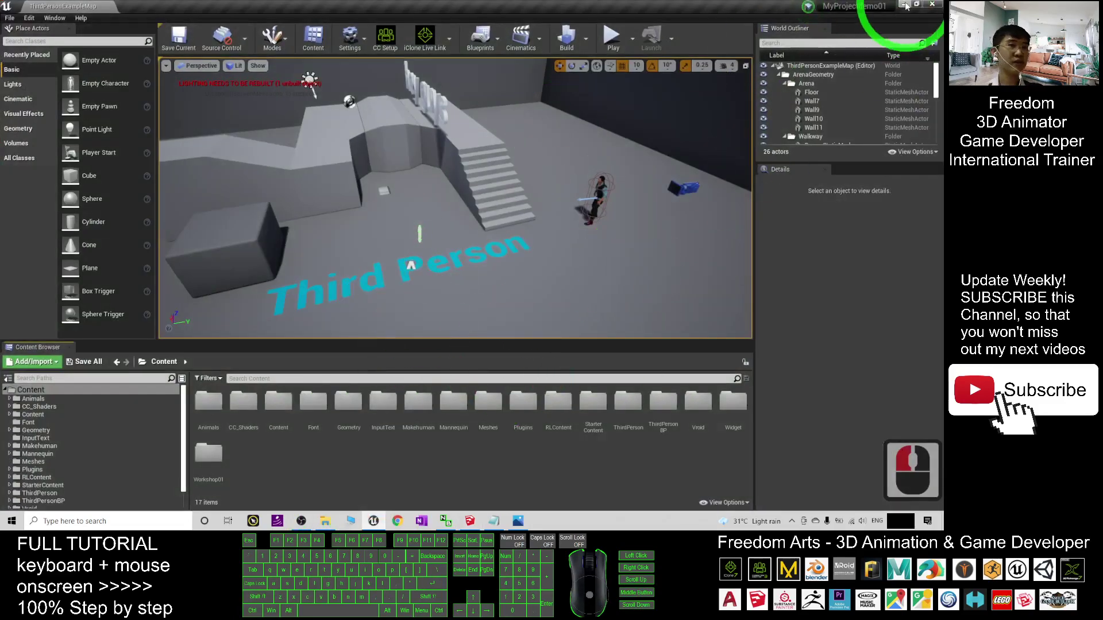
click(905, 5)
Move the "Moster Zone" text about 3 3/8" away from its placed position.
scroll(517, 307, up, 7)
scroll(193, 321, down, 4)
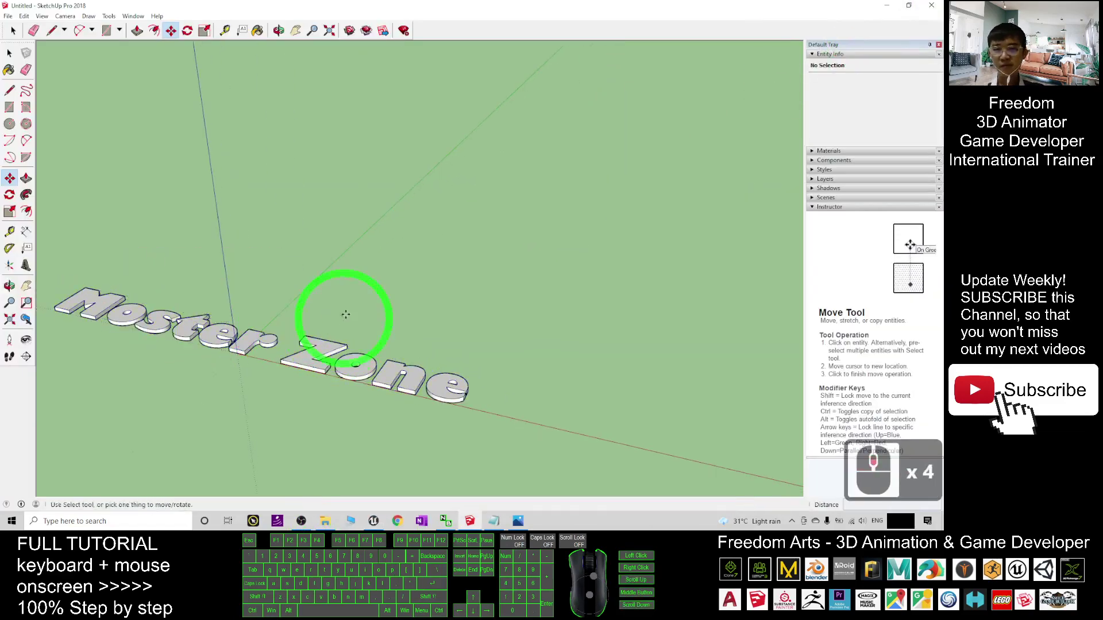
mouse_move(345, 318)
middle_down()
mouse_move(443, 374)
mouse_move(337, 345)
mouse_move(283, 349)
middle_up()
key(m)
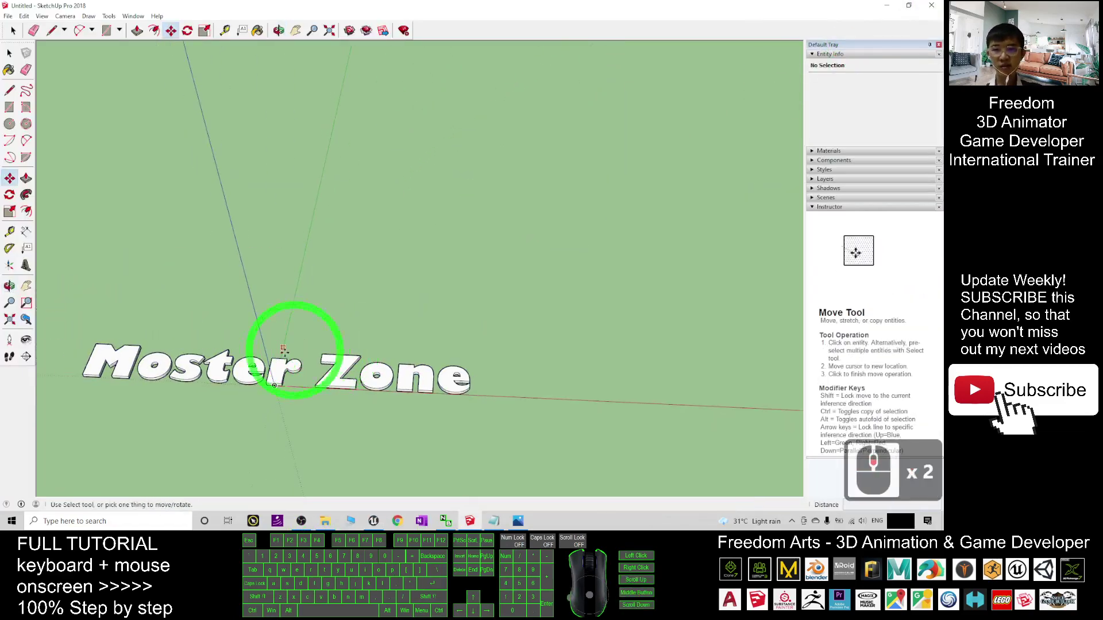
click(251, 374)
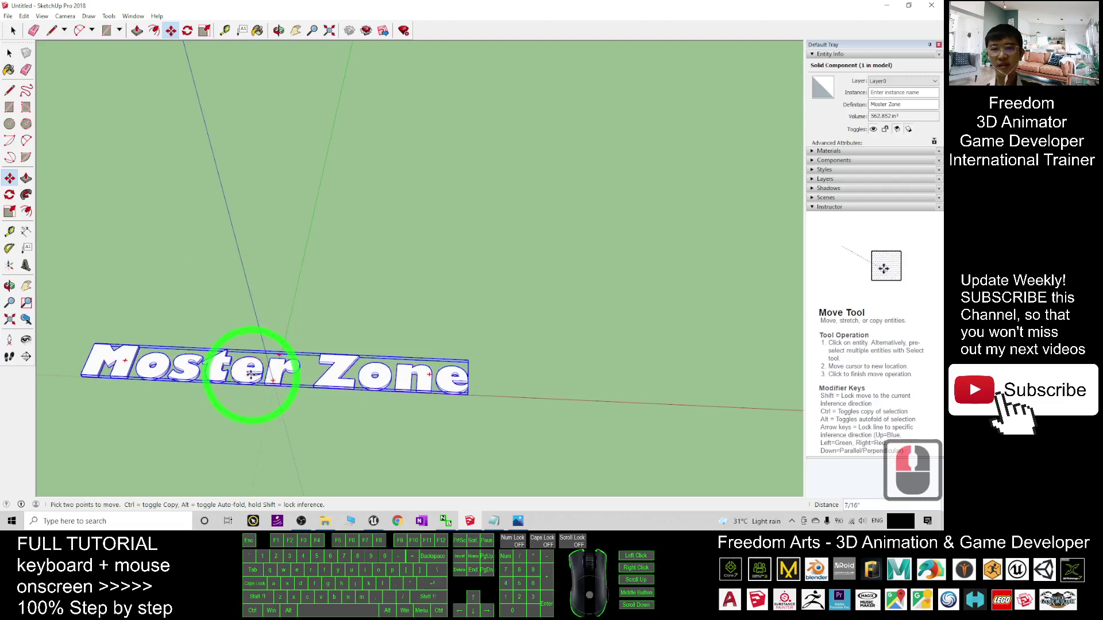
click(302, 376)
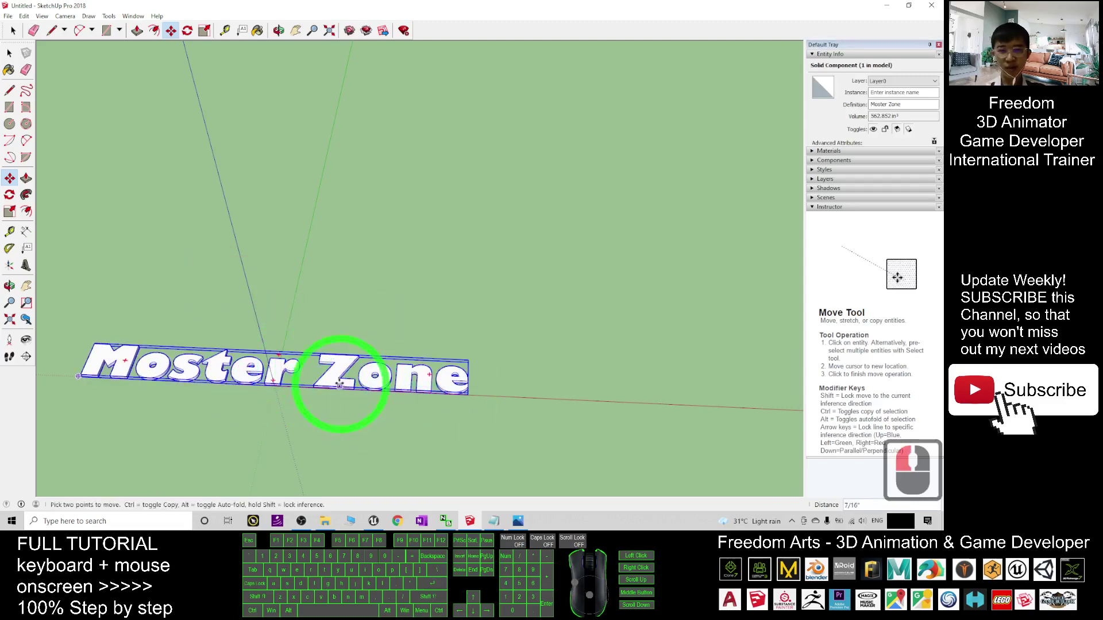
click(328, 378)
click(345, 382)
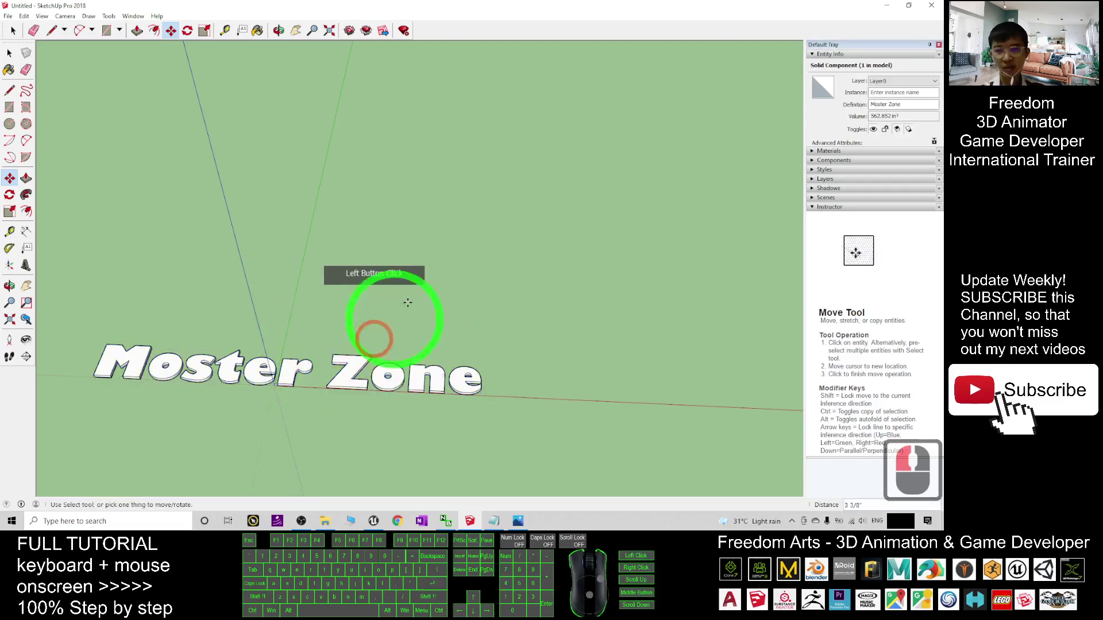
Delete the misspelled "Moster Zone" text from the model.
key(Delete)
click(351, 365)
key(Delete)
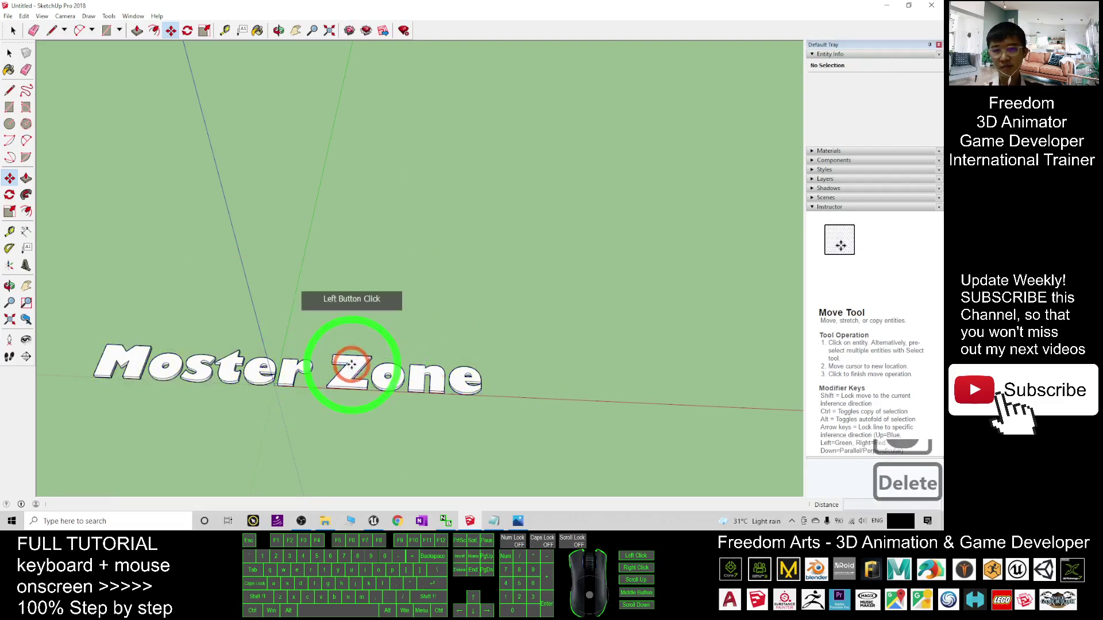
click(352, 365)
click(308, 382)
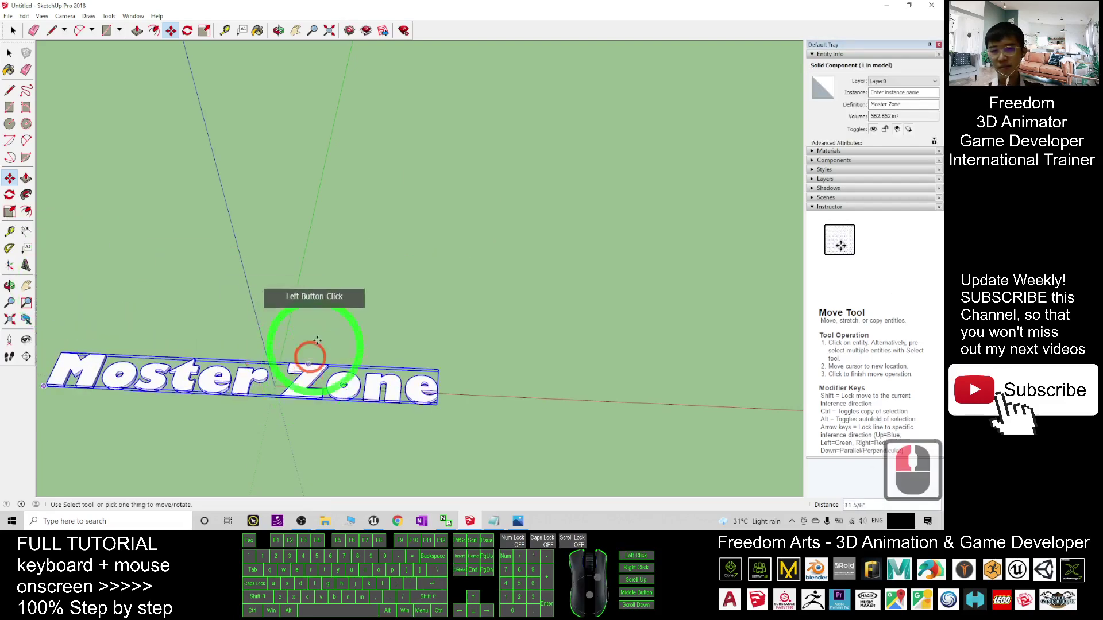
scroll(278, 244, down, 4)
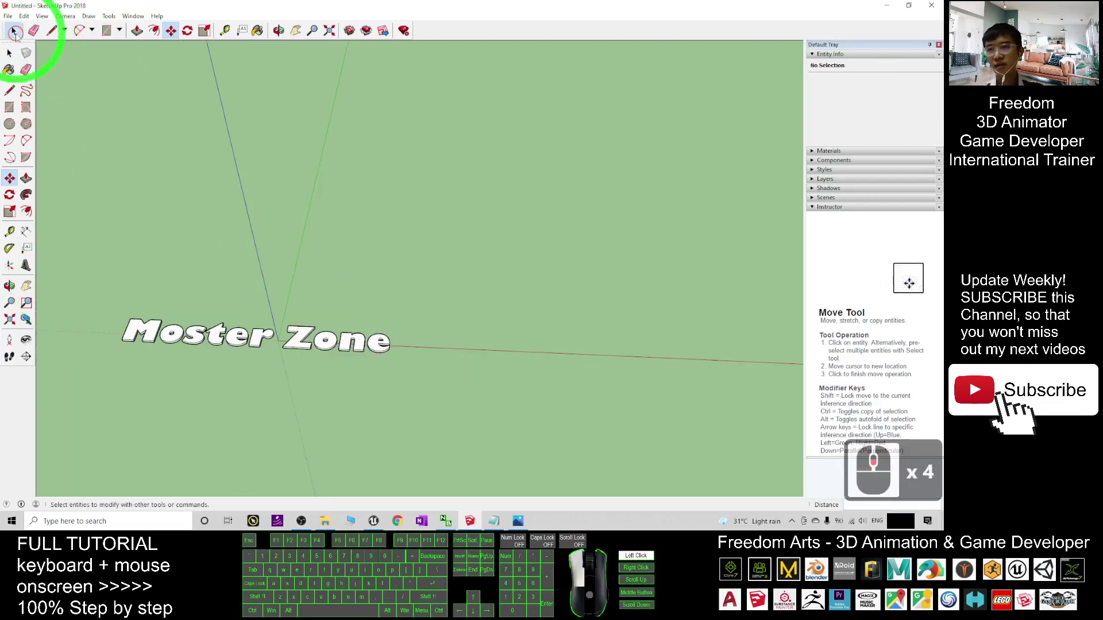
click(15, 34)
drag(128, 266, 467, 402)
key(Delete)
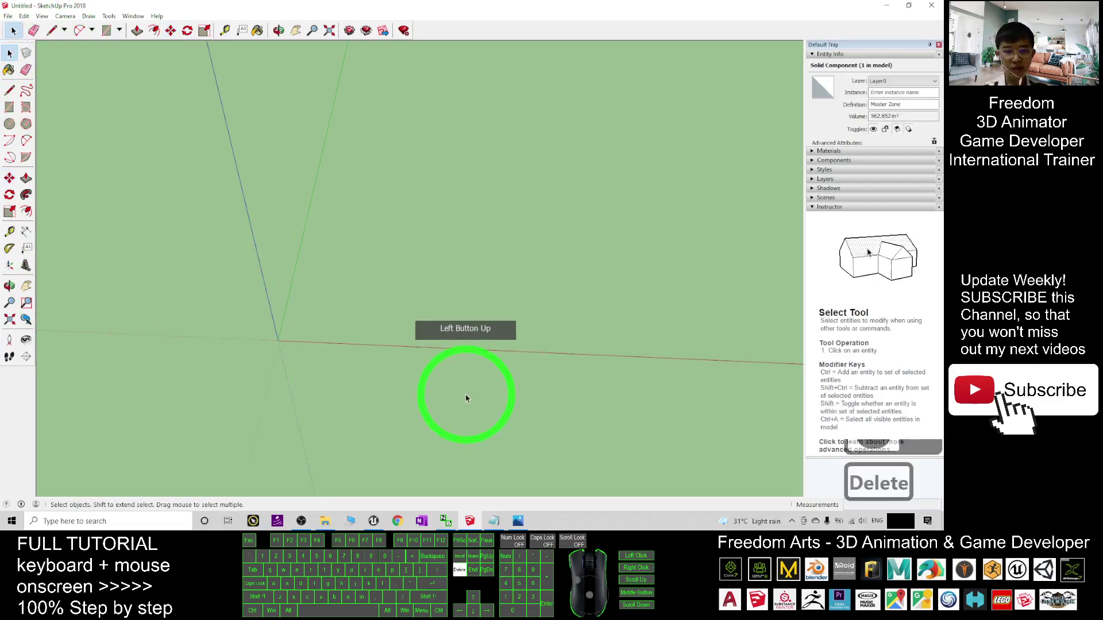
Create 3D text reading "Monster Zone" with the existing font settings and place it at the origin.
click(26, 266)
click(513, 219)
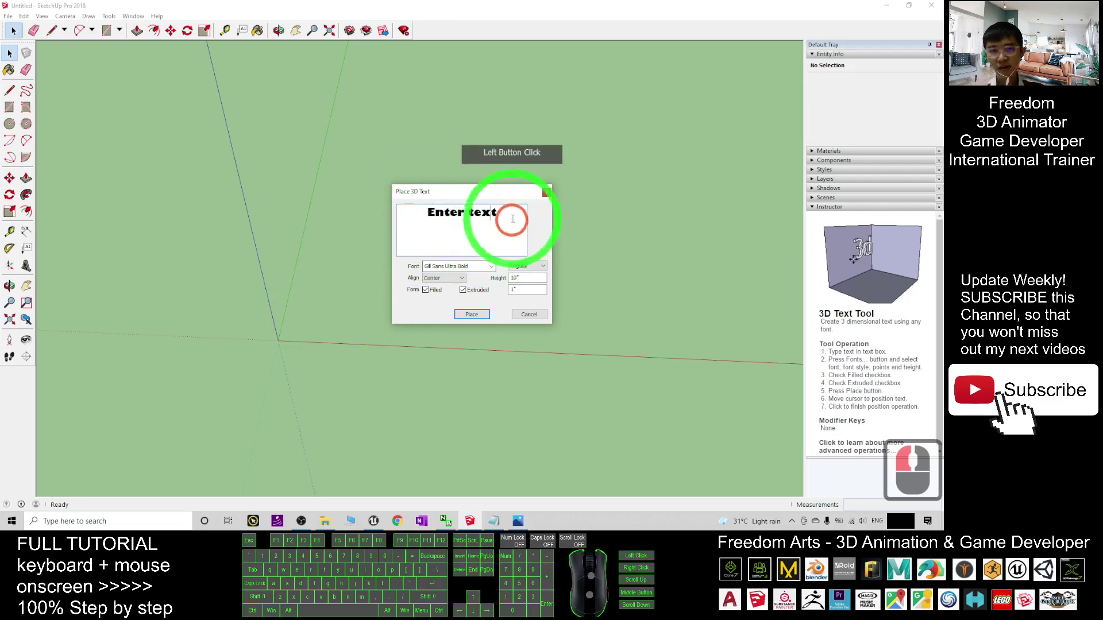
click(250, 181)
text(Monster )
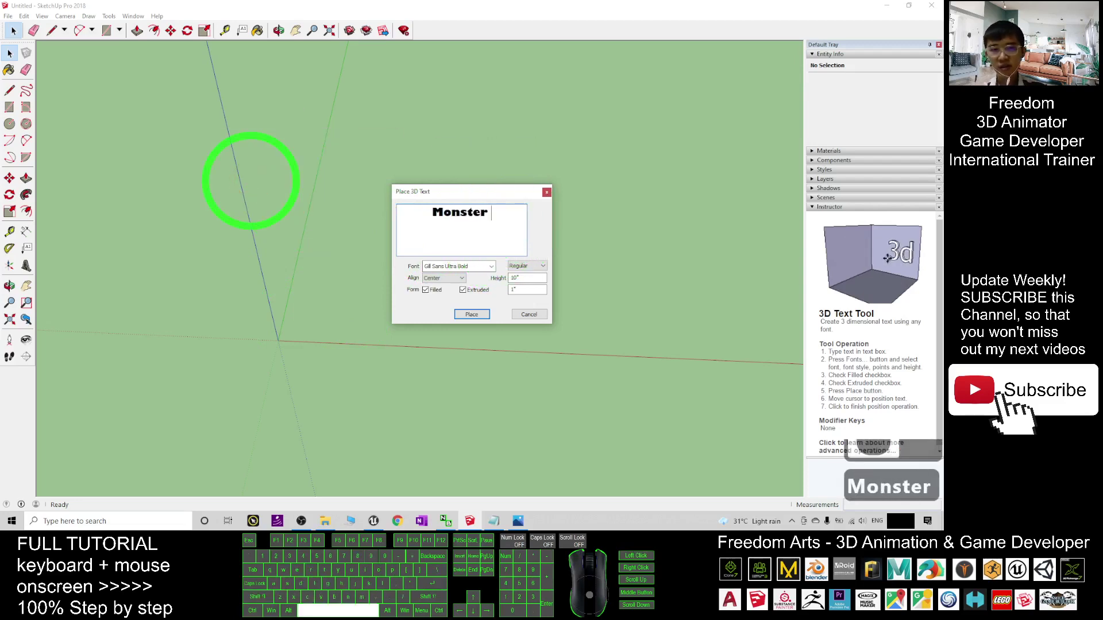
text(Zone)
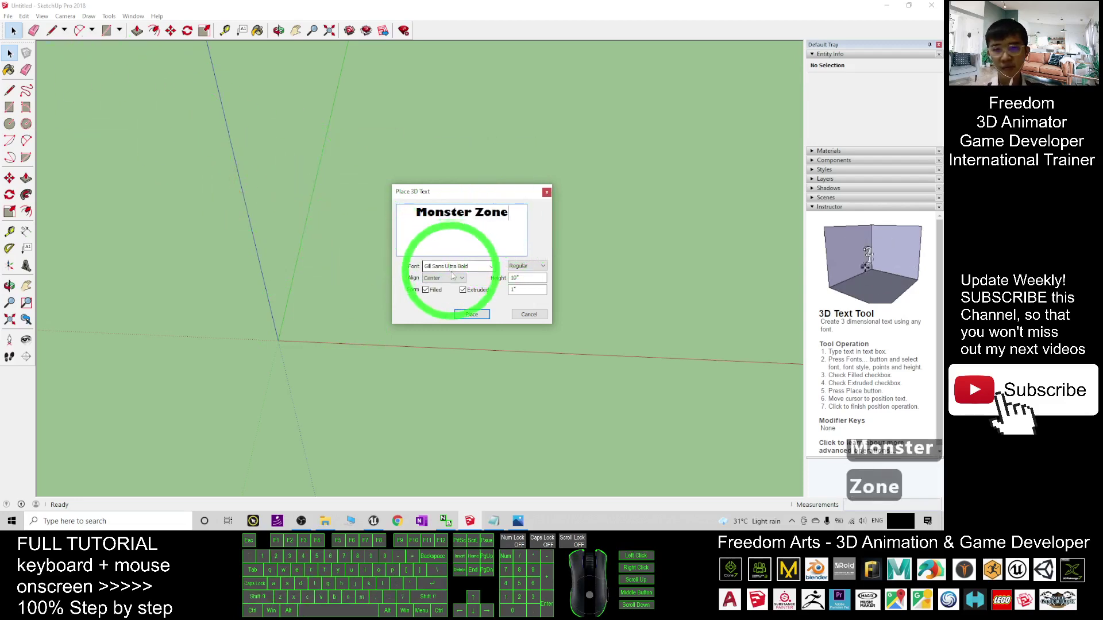
click(472, 314)
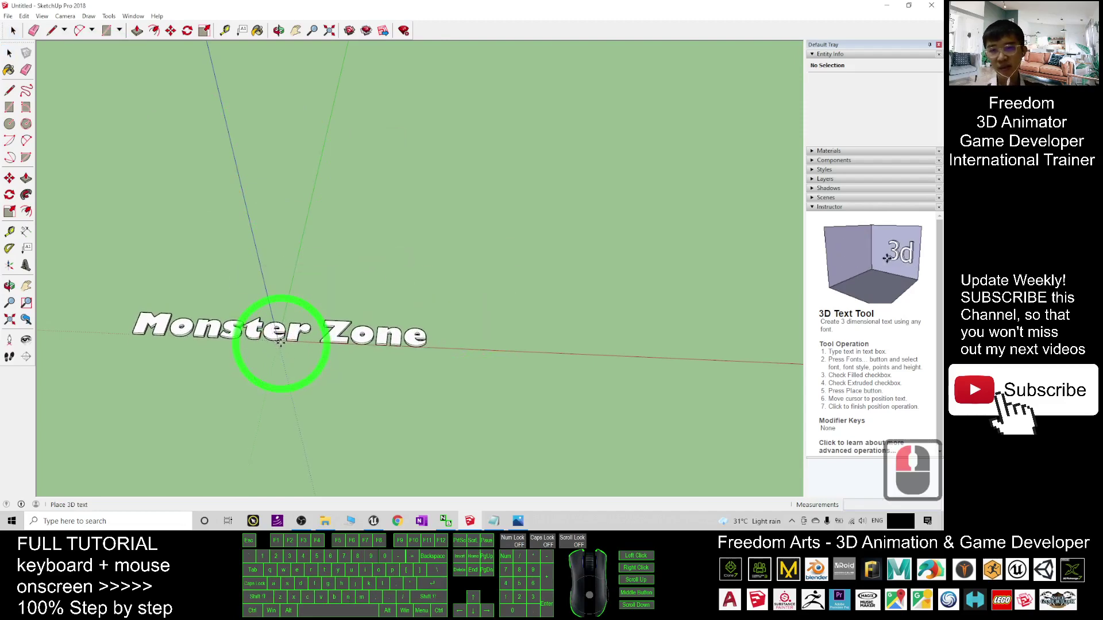
click(280, 341)
Restore the SketchUp window to a smaller size and start exporting the text model.
click(152, 5)
mouse_move(451, 57)
mouse_down()
mouse_move(385, 7)
mouse_move(376, 22)
mouse_up()
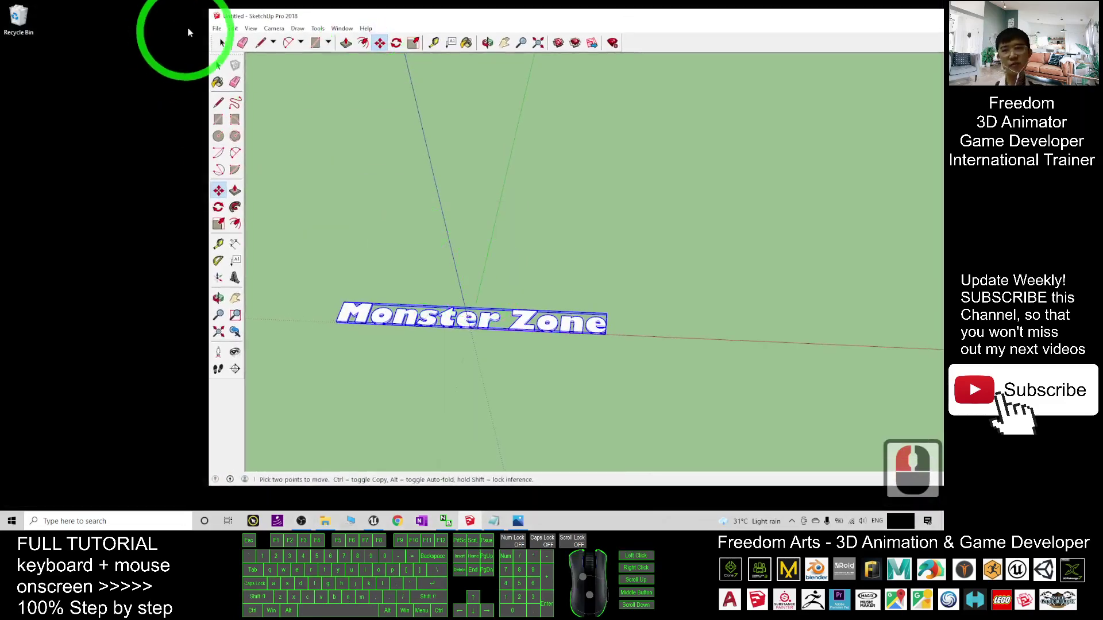
click(218, 28)
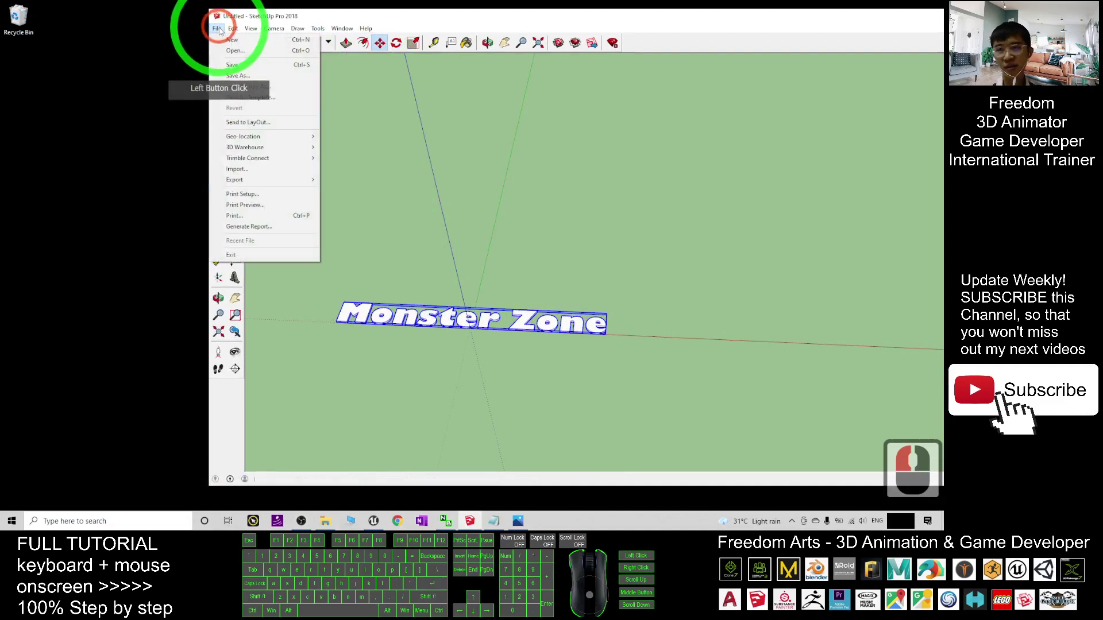
click(280, 180)
click(371, 179)
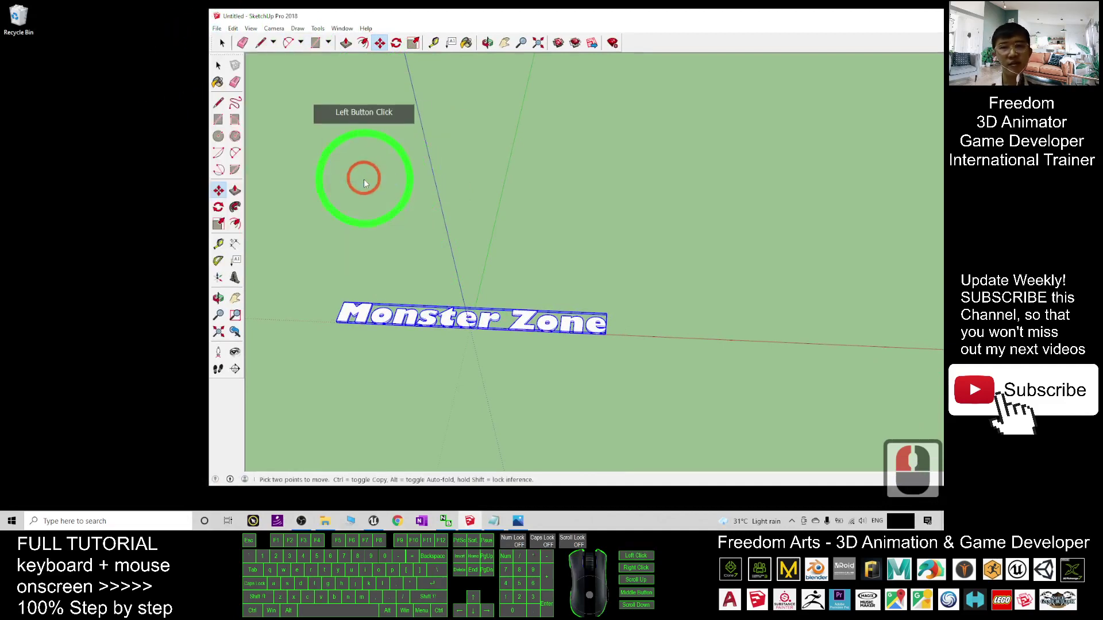
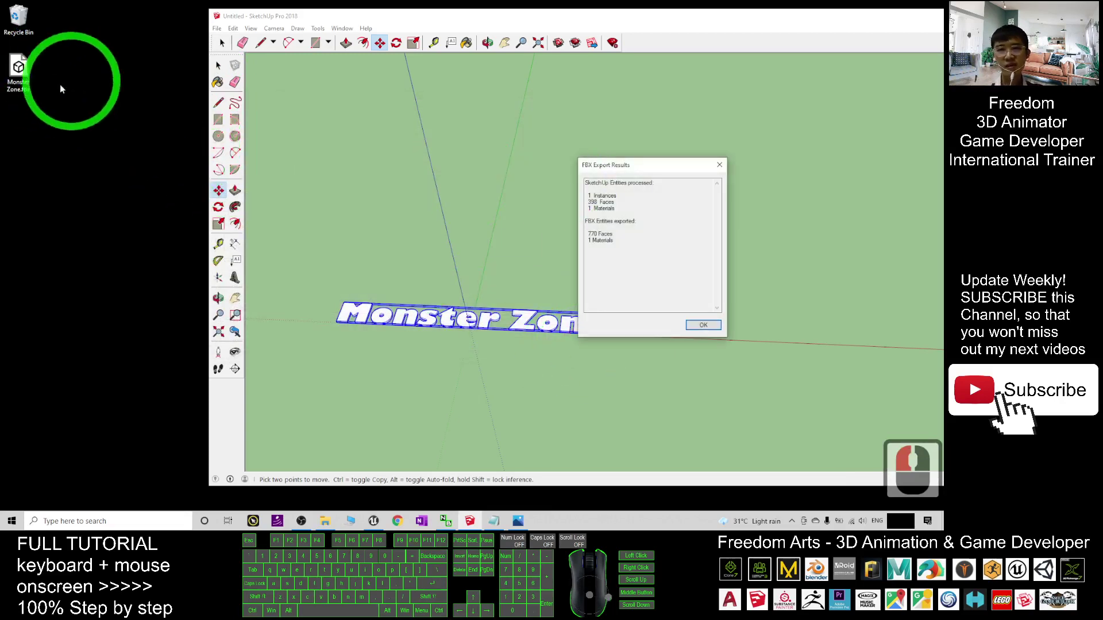
Dismiss the FBX export results, minimize SketchUp and switch to the MyProjectdemo01 project in Unreal Editor.
click(703, 326)
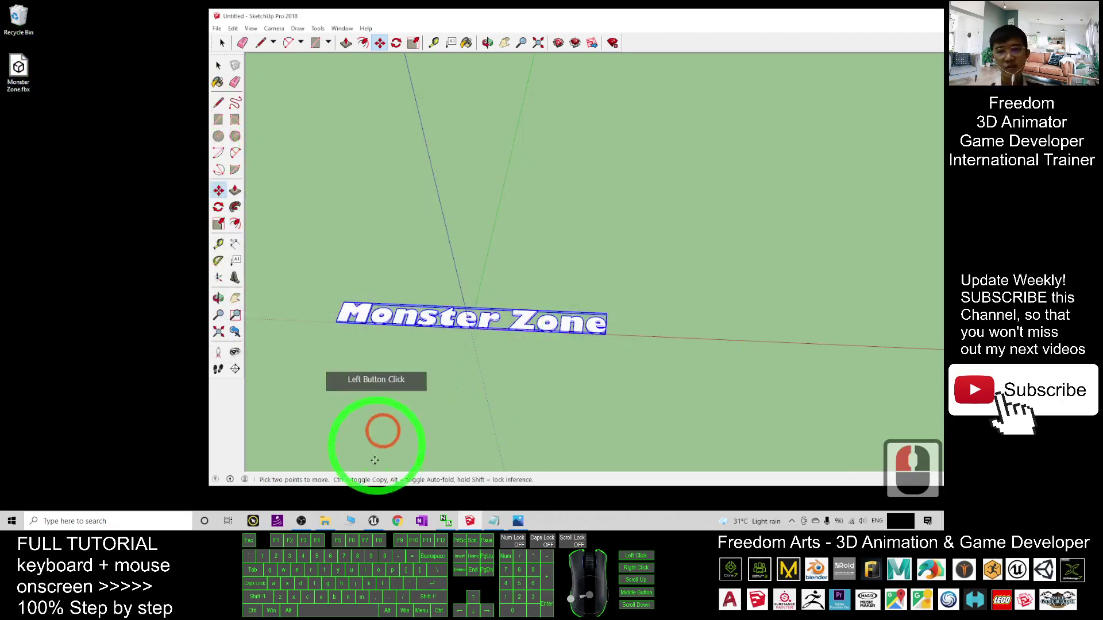
drag(852, 19, 681, 27)
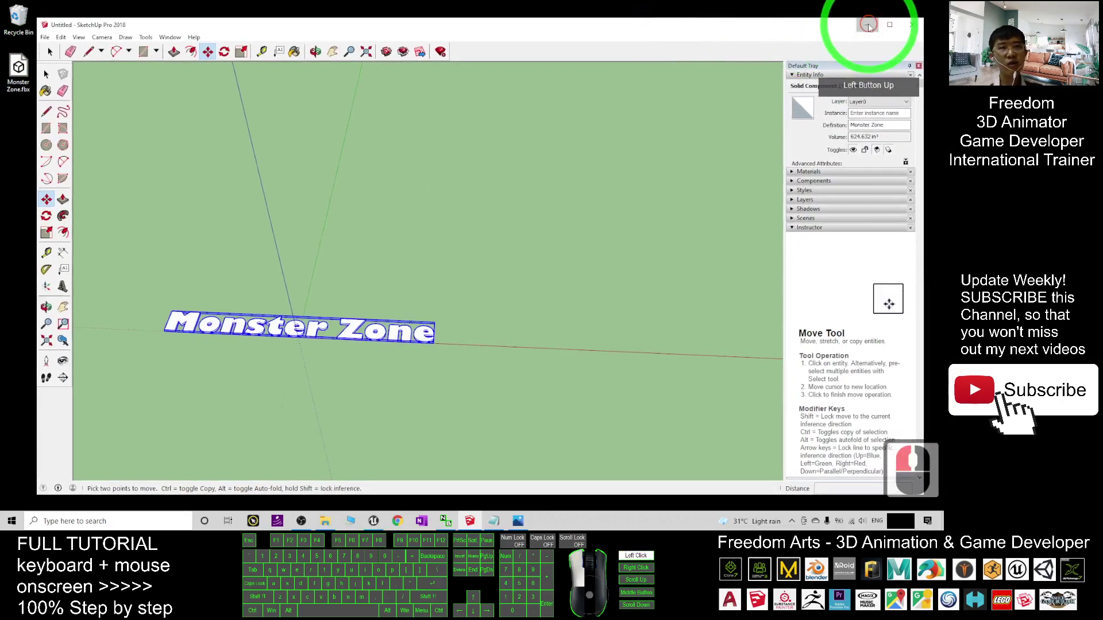
click(868, 27)
click(374, 520)
click(349, 402)
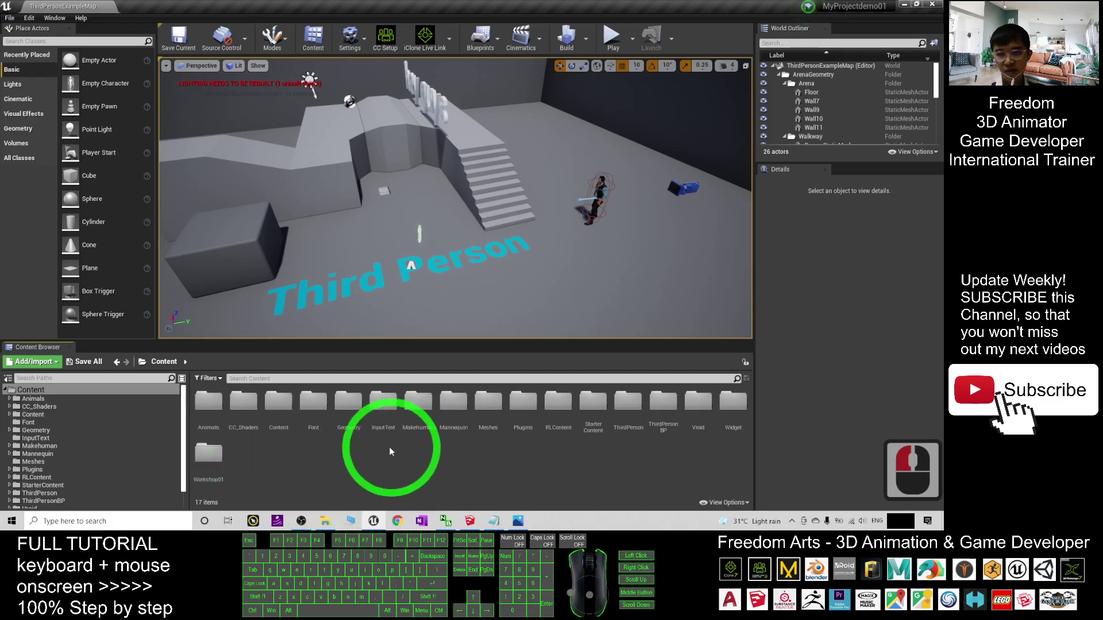
Create a folder named MonsterZoneText3D in the project's Content folder and open it.
right_click(333, 457)
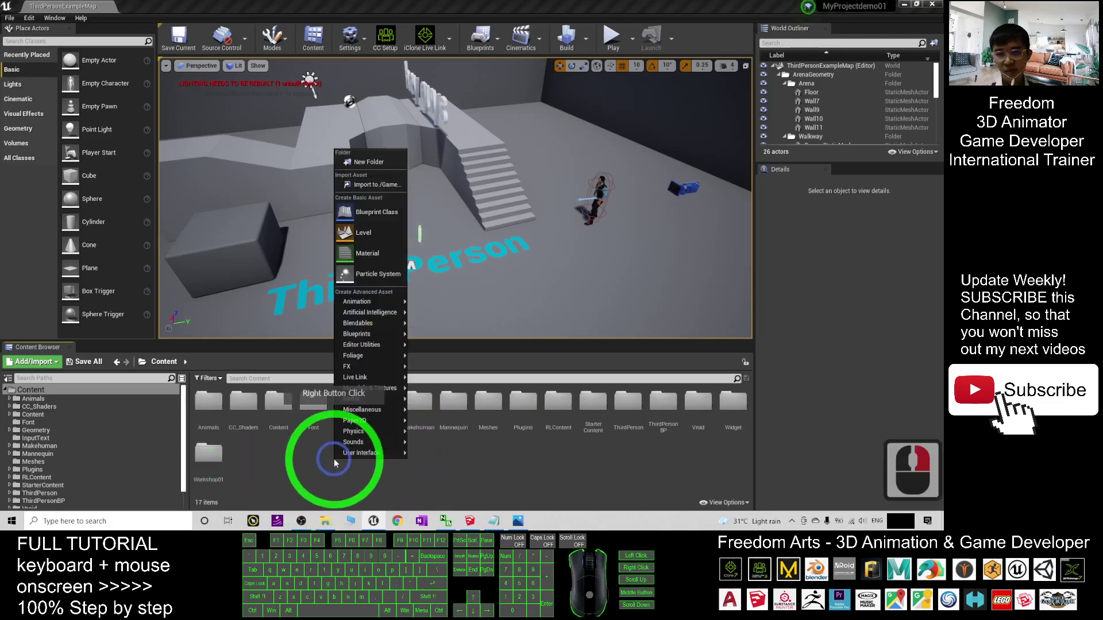
click(375, 163)
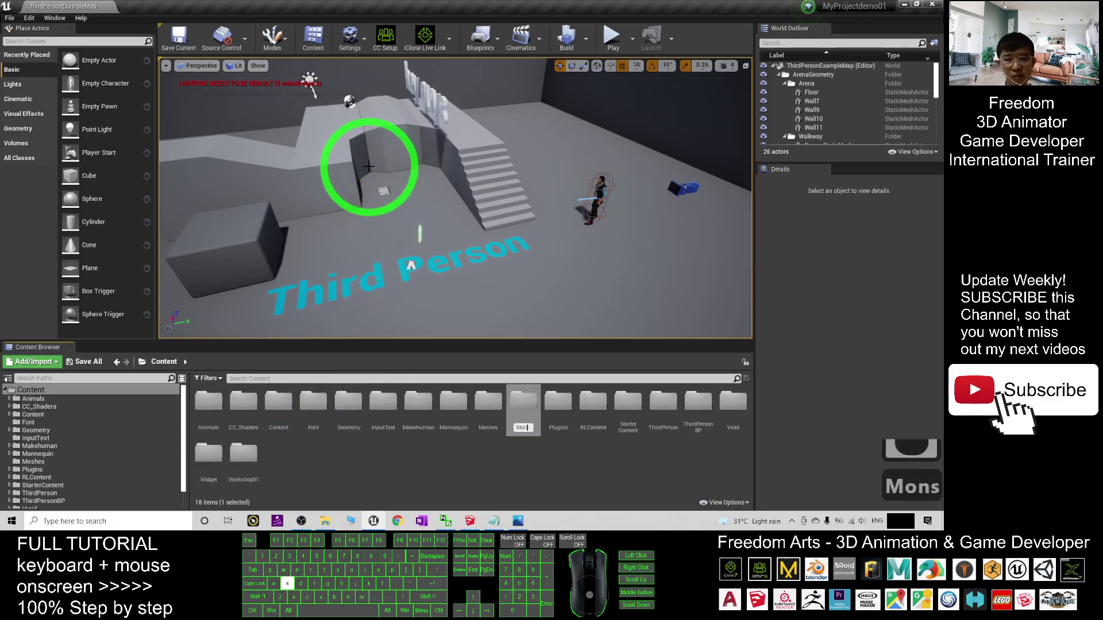
text(Monster Zo)
key(BackSpace)
key(BackSpace)
key(BackSpace)
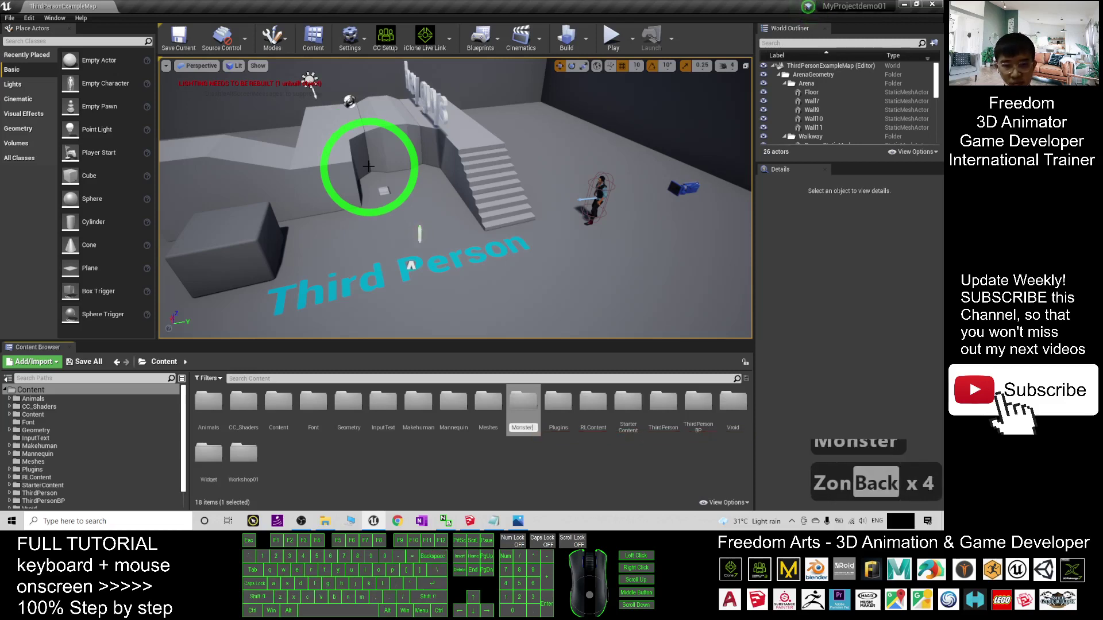
text(ZoneText3D)
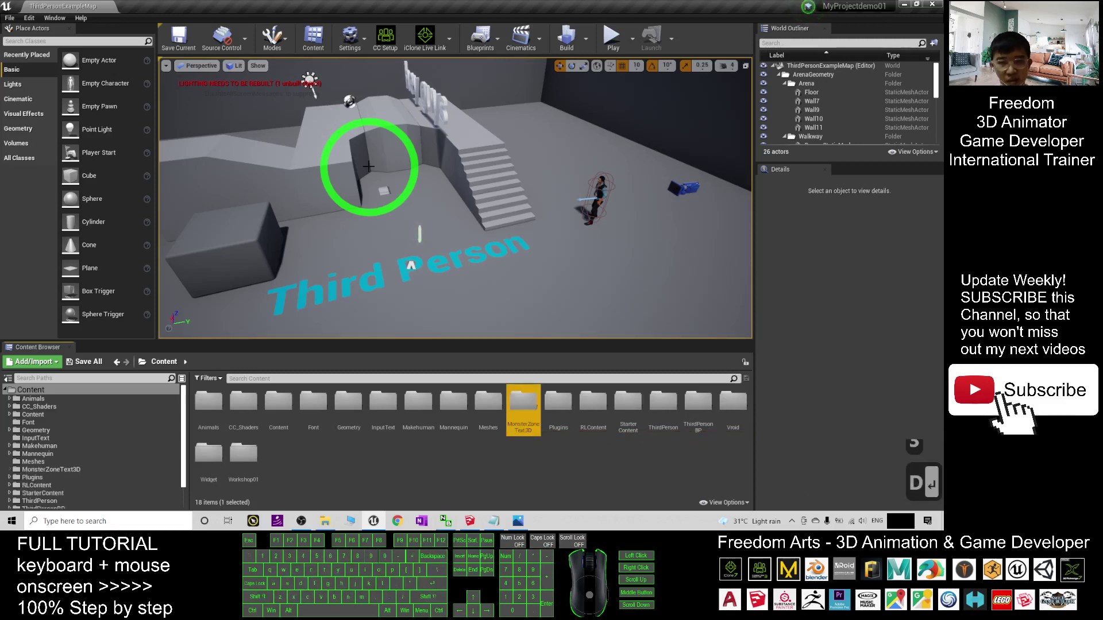
double_click(523, 405)
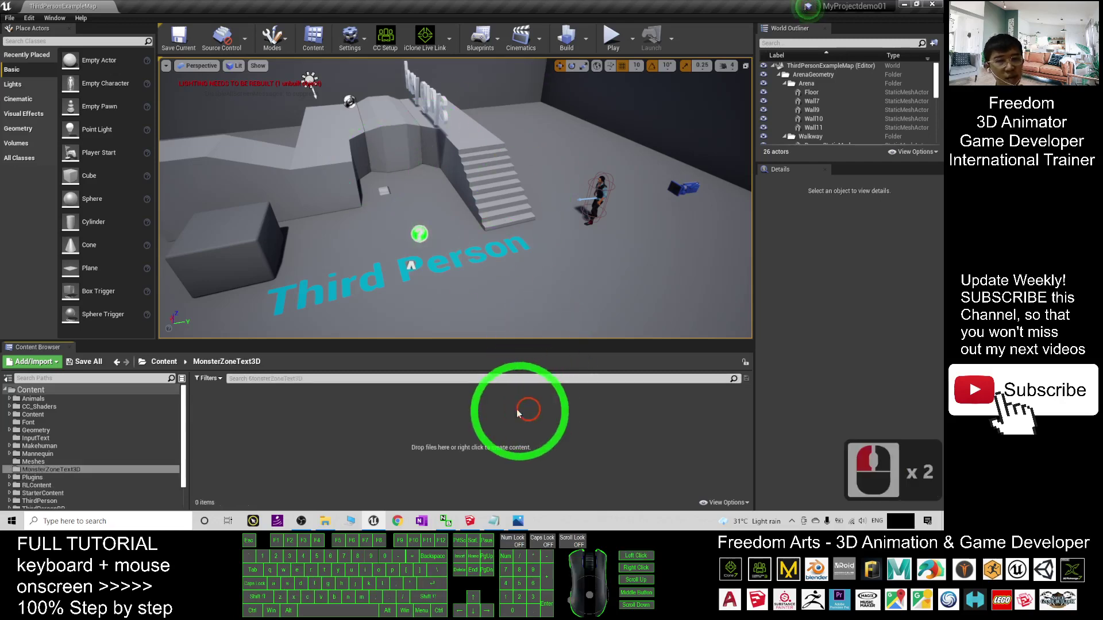
Import Monster Zone.fbx from the desktop into the MonsterZoneText3D folder with the default import options, and dismiss the message log.
double_click(520, 7)
drag(527, 30, 493, 25)
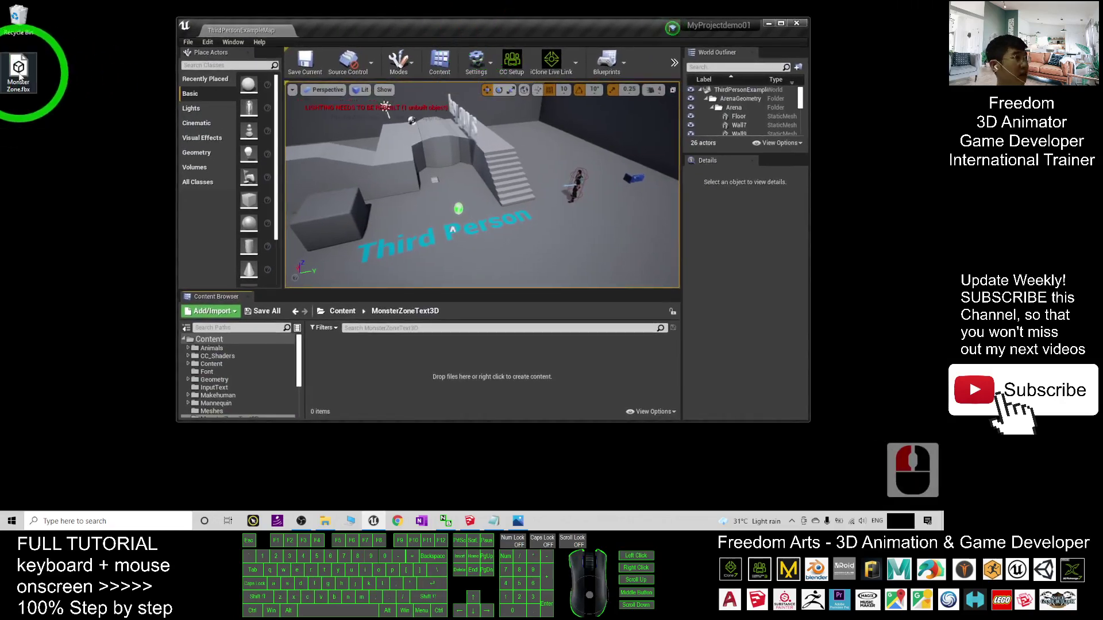
drag(19, 82, 361, 362)
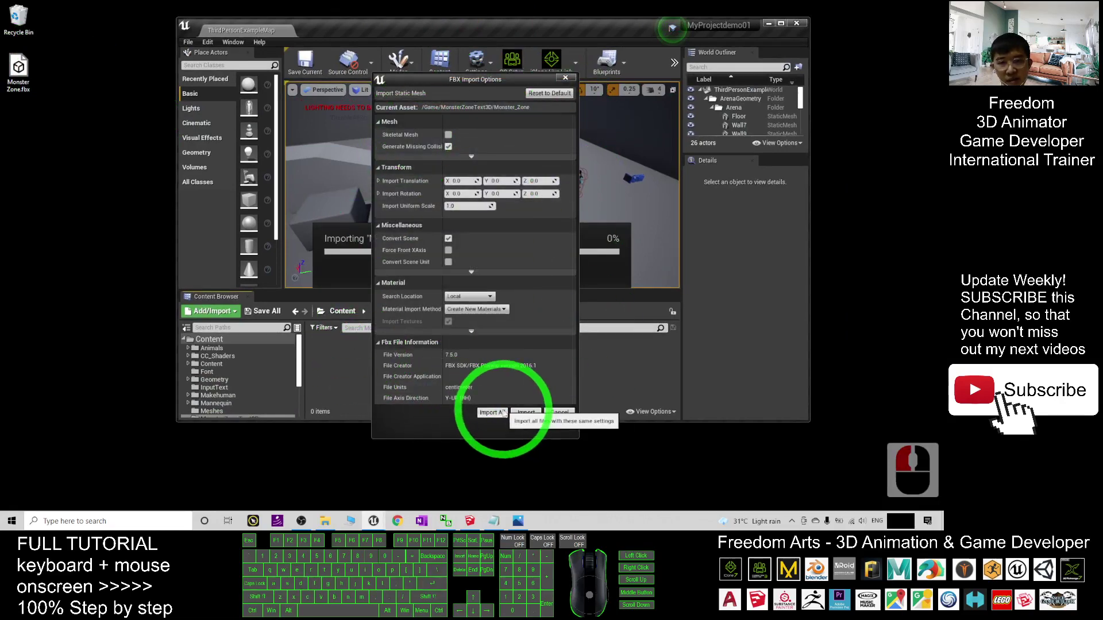
click(495, 413)
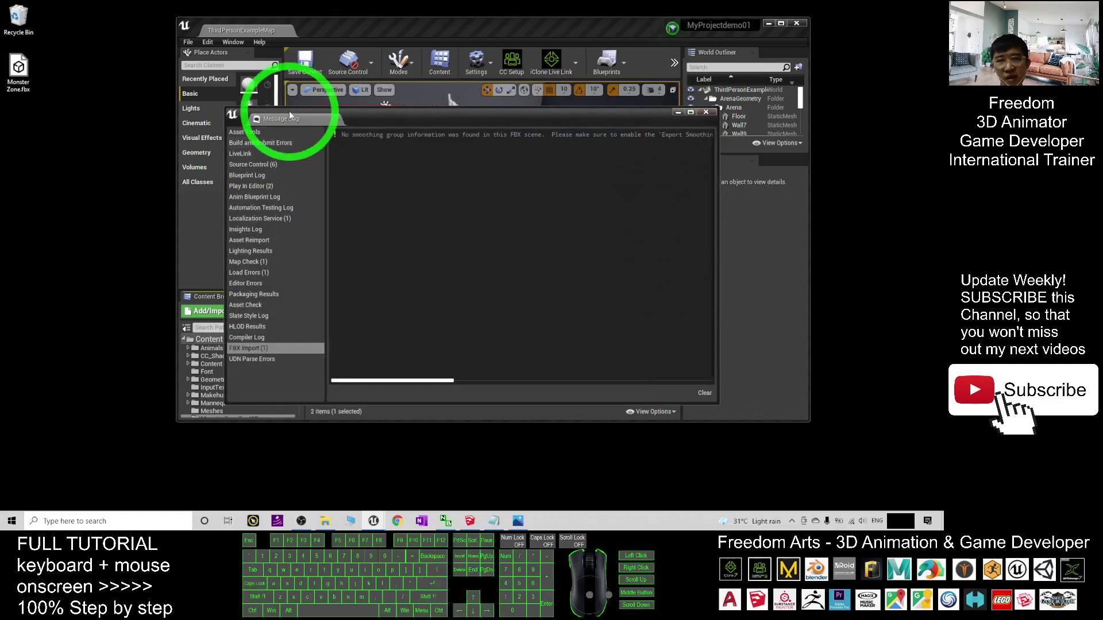
click(705, 112)
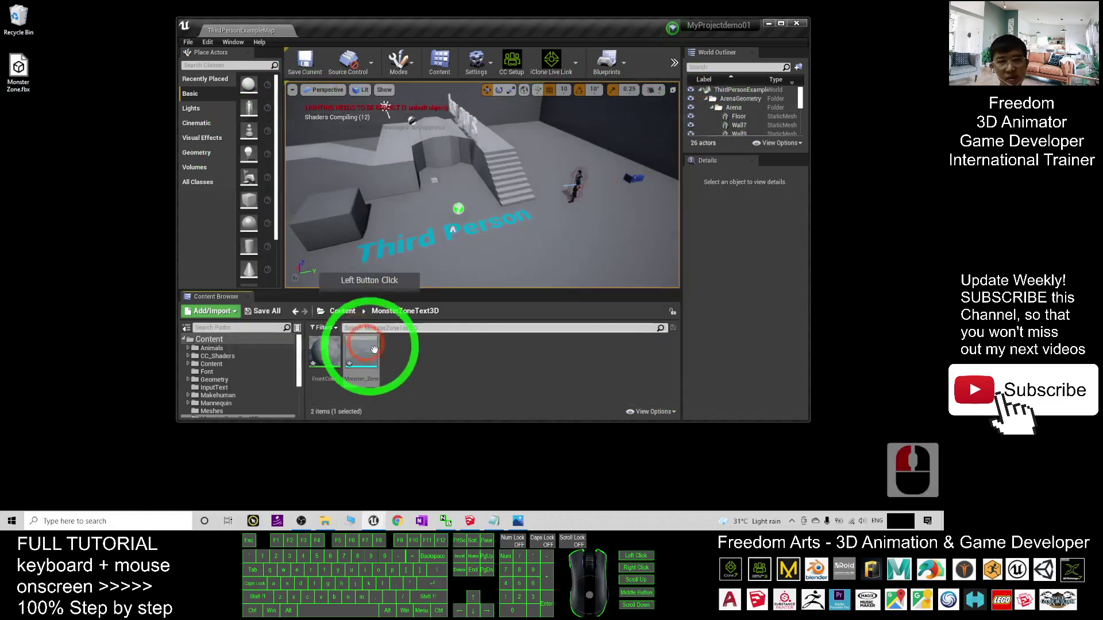
click(781, 24)
Examine the imported Monster_Zone static mesh in its mesh editor from different distances and angles.
click(475, 269)
scroll(475, 269, up, 3)
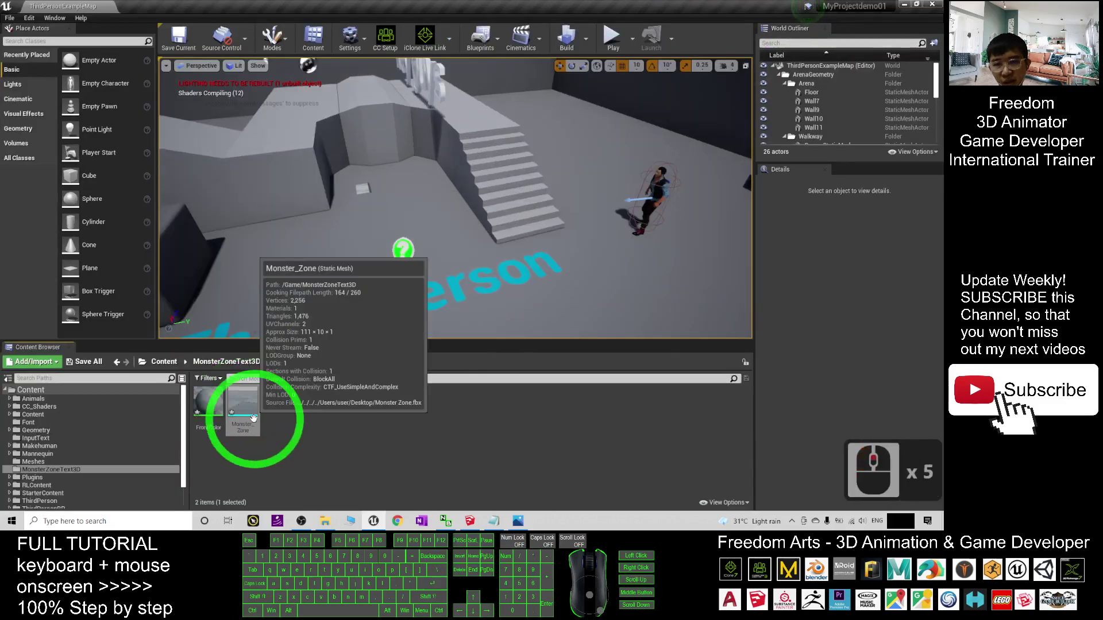
double_click(252, 418)
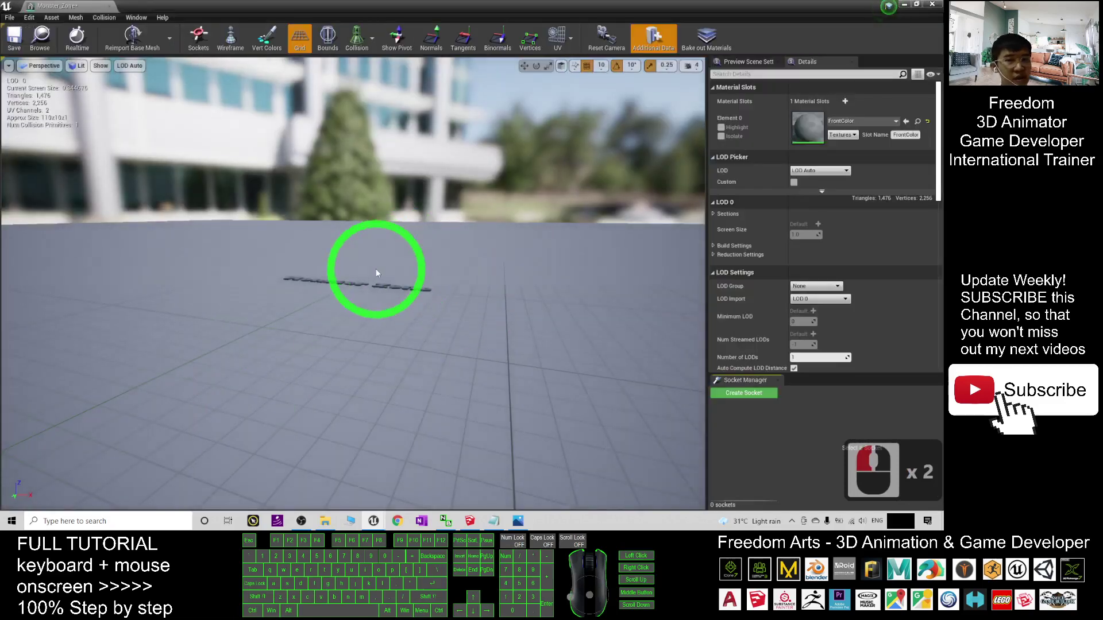
scroll(379, 279, up, 6)
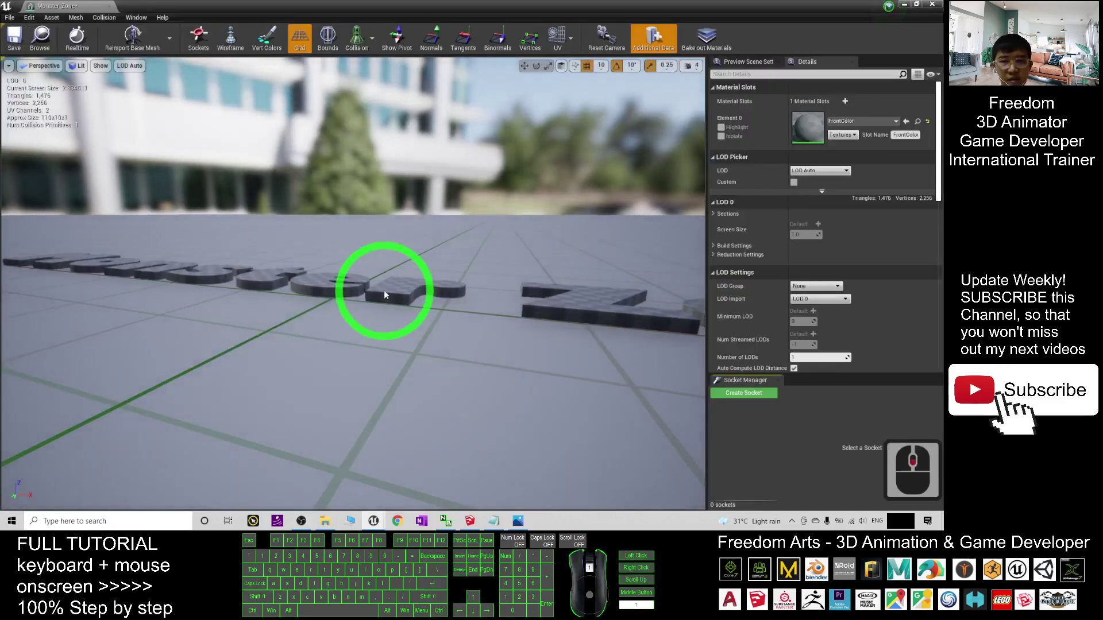
scroll(384, 294, down, 5)
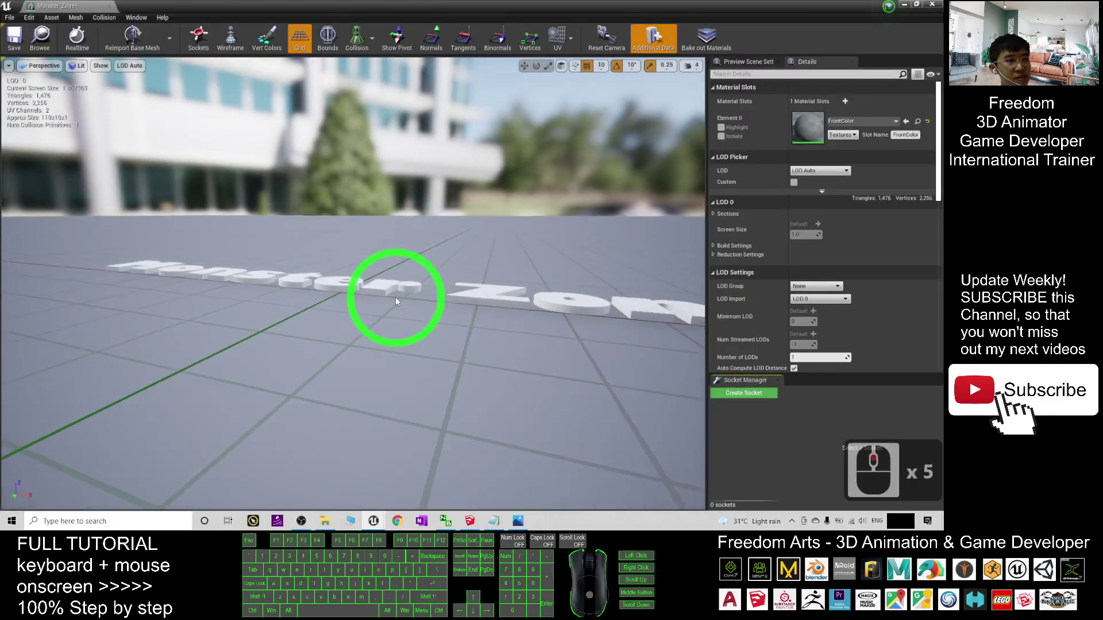
scroll(453, 296, down, 3)
scroll(412, 289, up, 3)
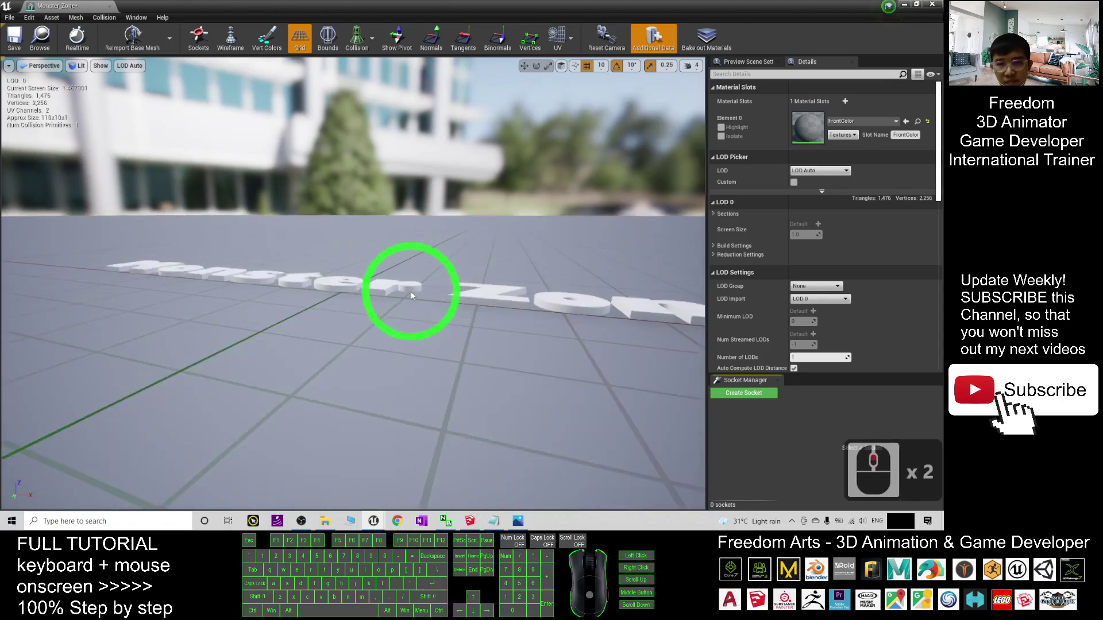
right_drag(423, 335, 916, 46)
key(a)
key(w)
key(w)
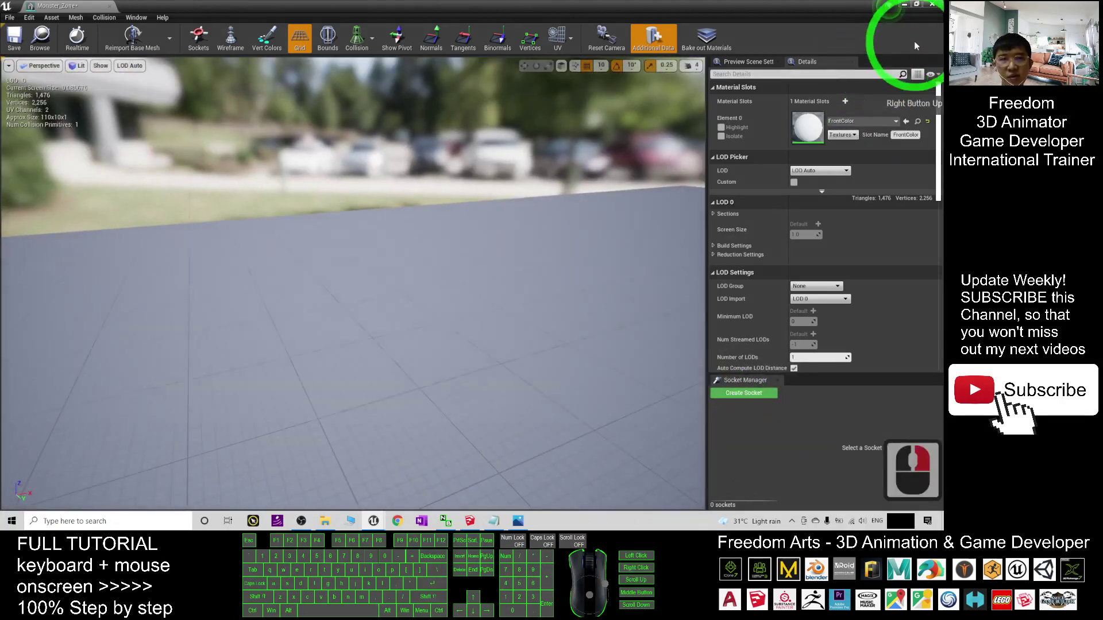
click(931, 4)
click(241, 409)
double_click(242, 410)
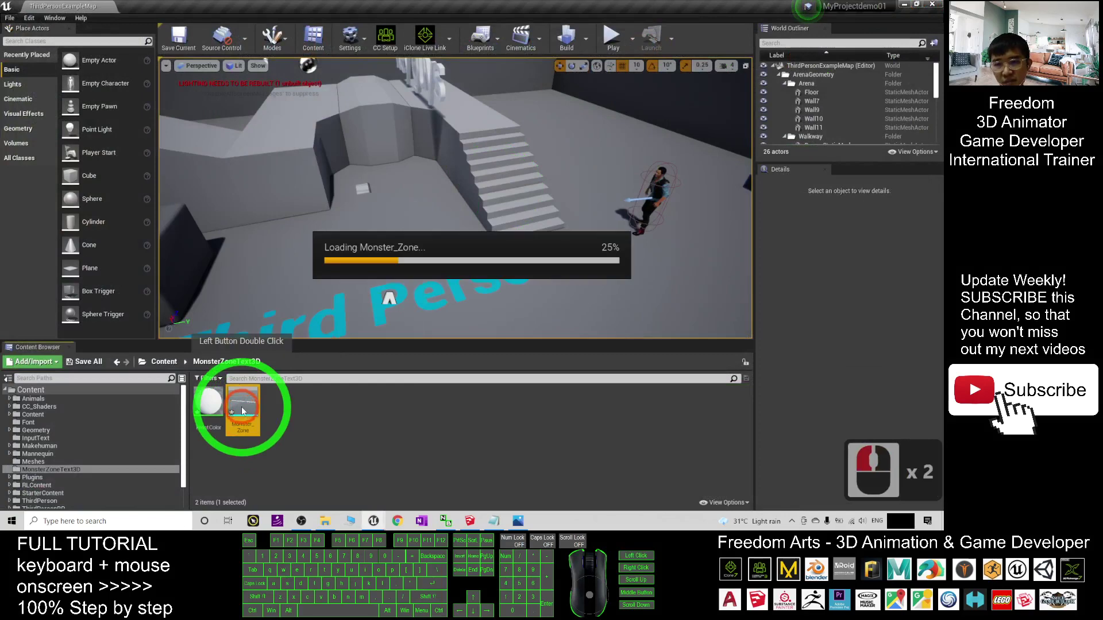
scroll(382, 294, up, 3)
scroll(384, 291, down, 1)
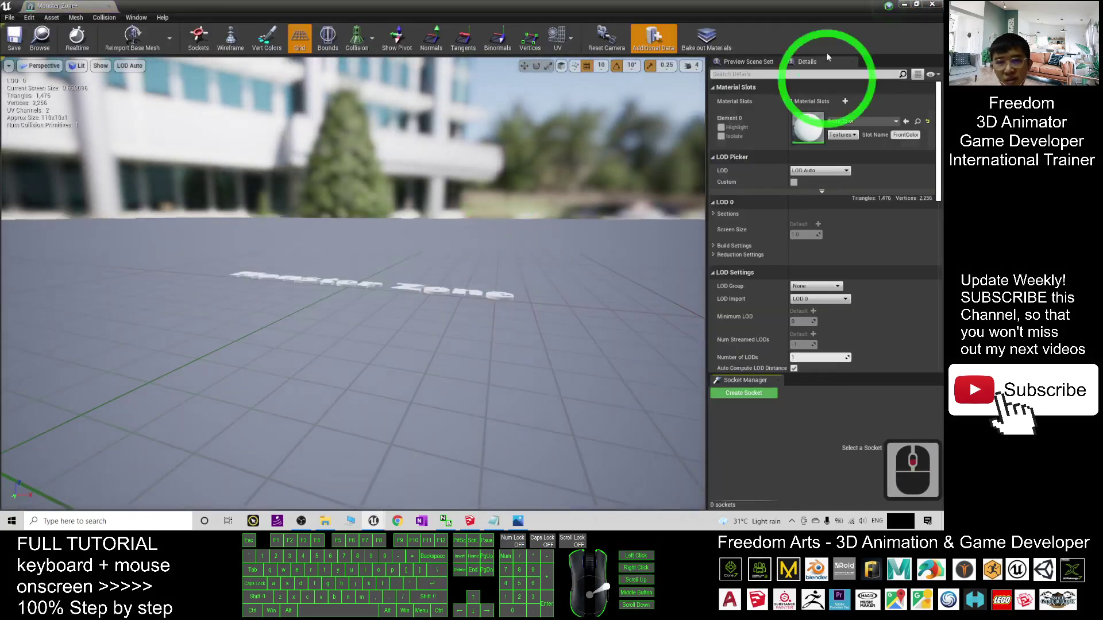
click(932, 5)
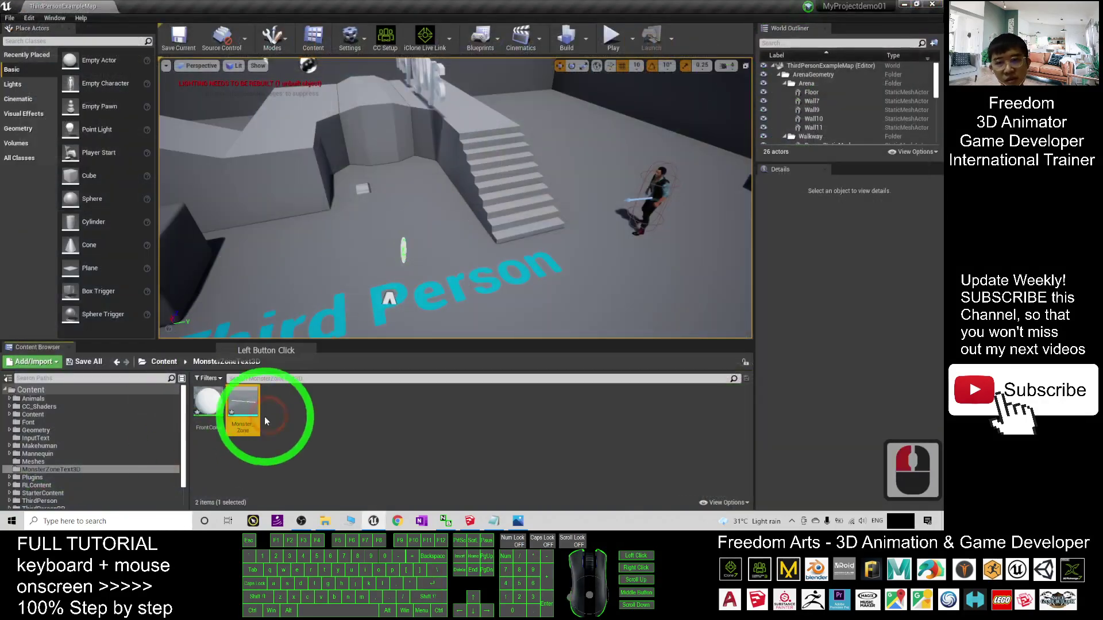
Set the Monster_Zone mesh's collision complexity to Use Complex Collision As Simple, save the mesh and close its editor.
double_click(242, 404)
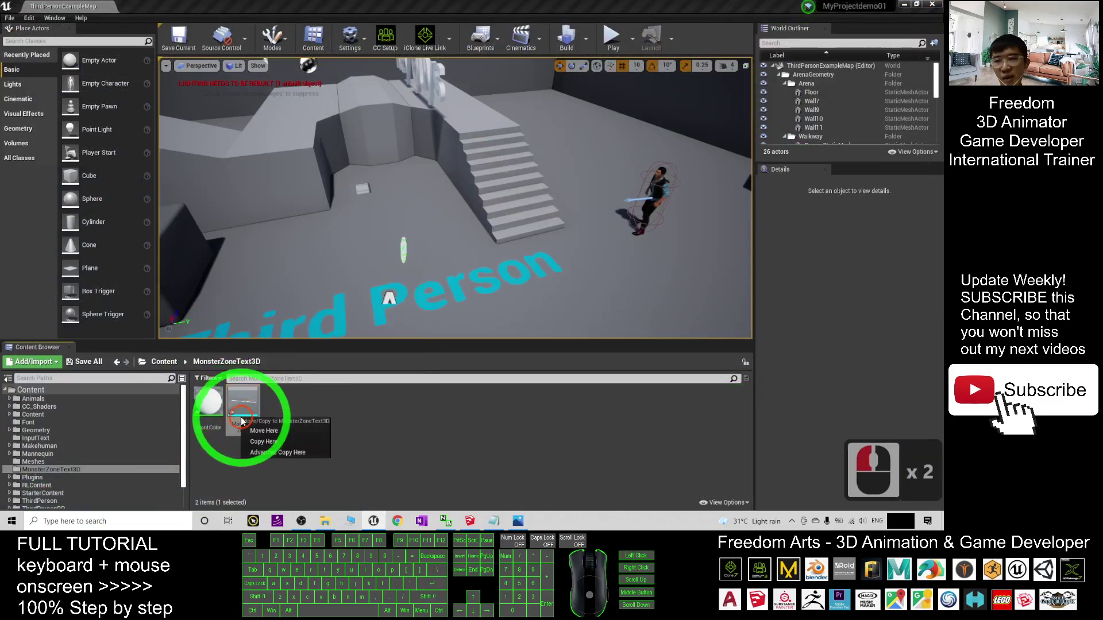
double_click(236, 400)
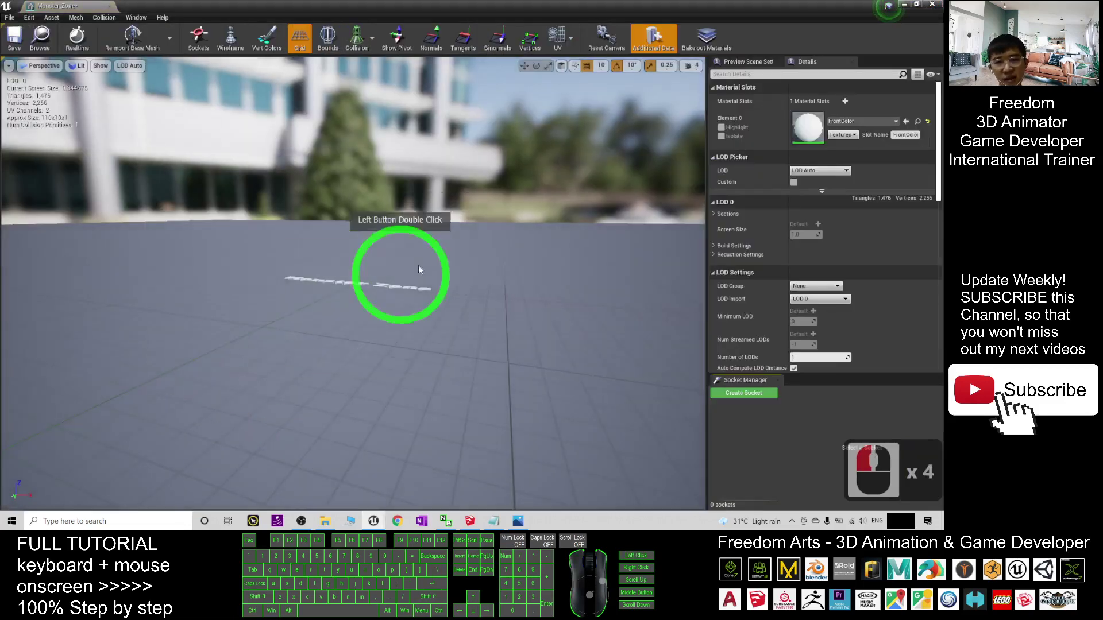
scroll(771, 290, down, 8)
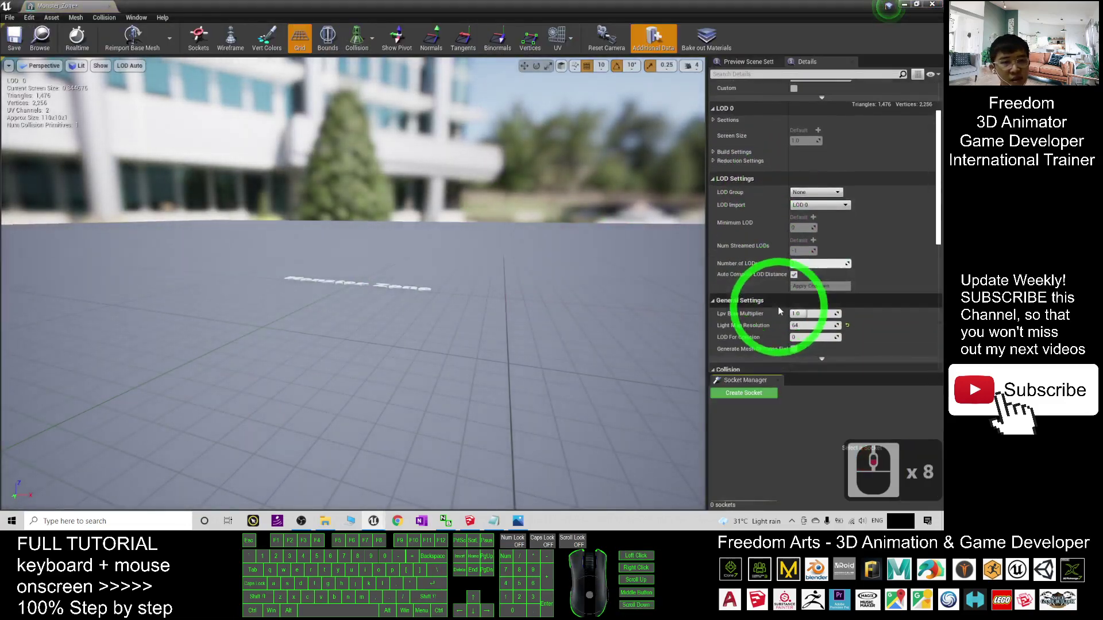
scroll(797, 325, down, 4)
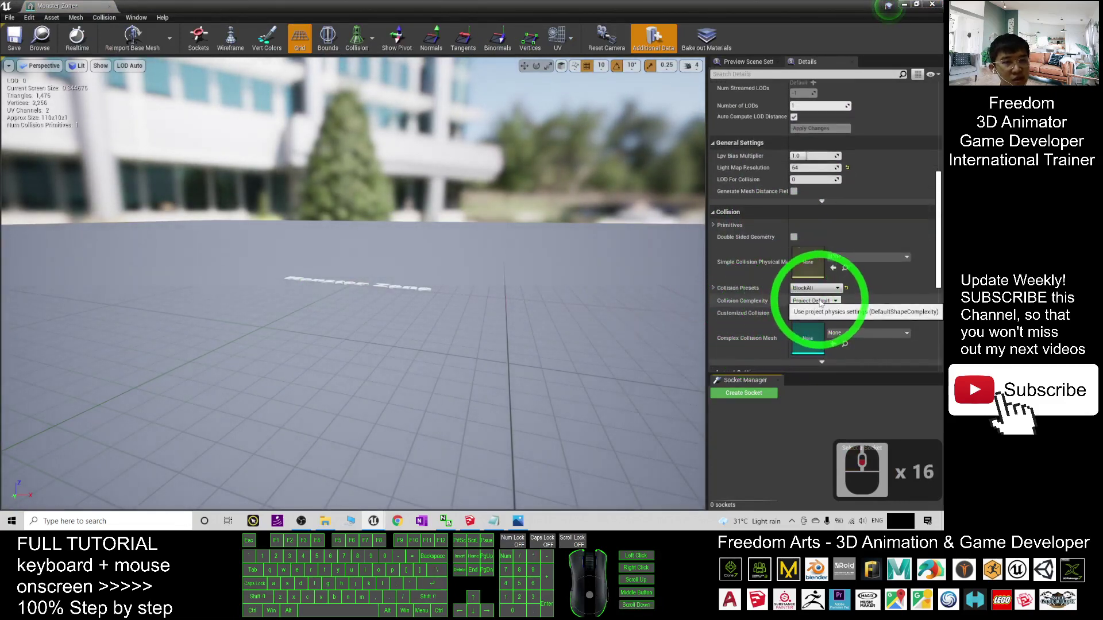
scroll(842, 329, down, 4)
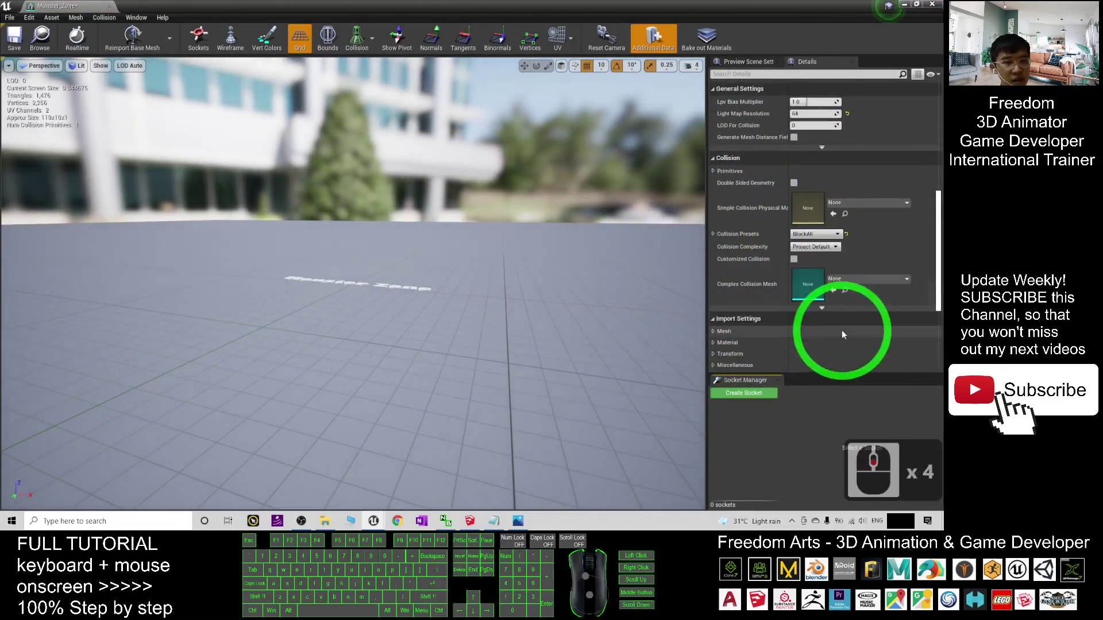
click(807, 246)
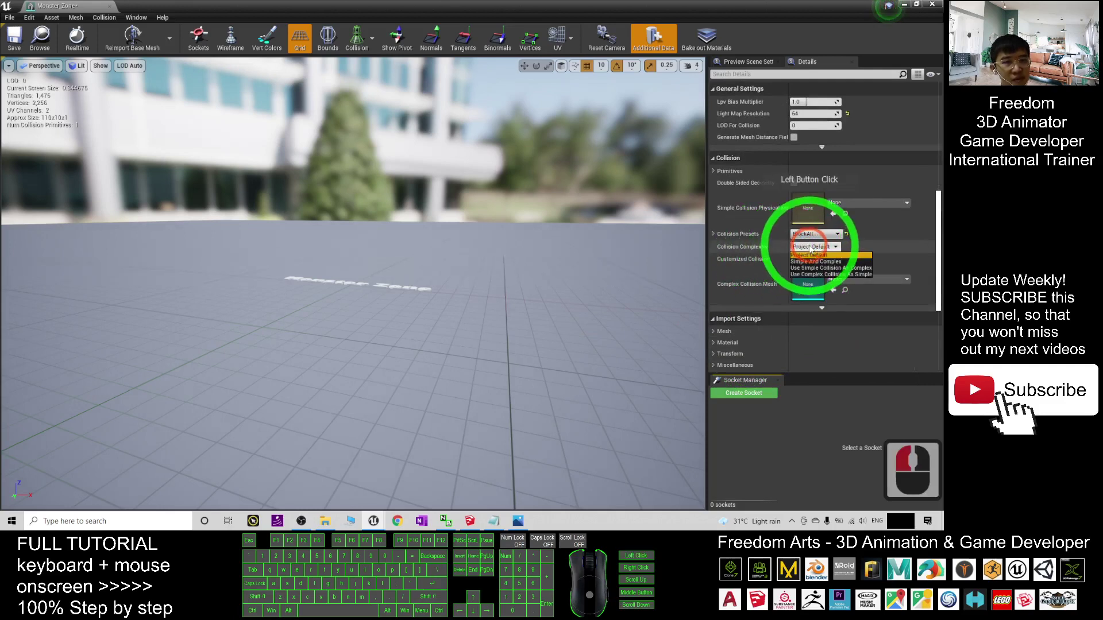
click(827, 275)
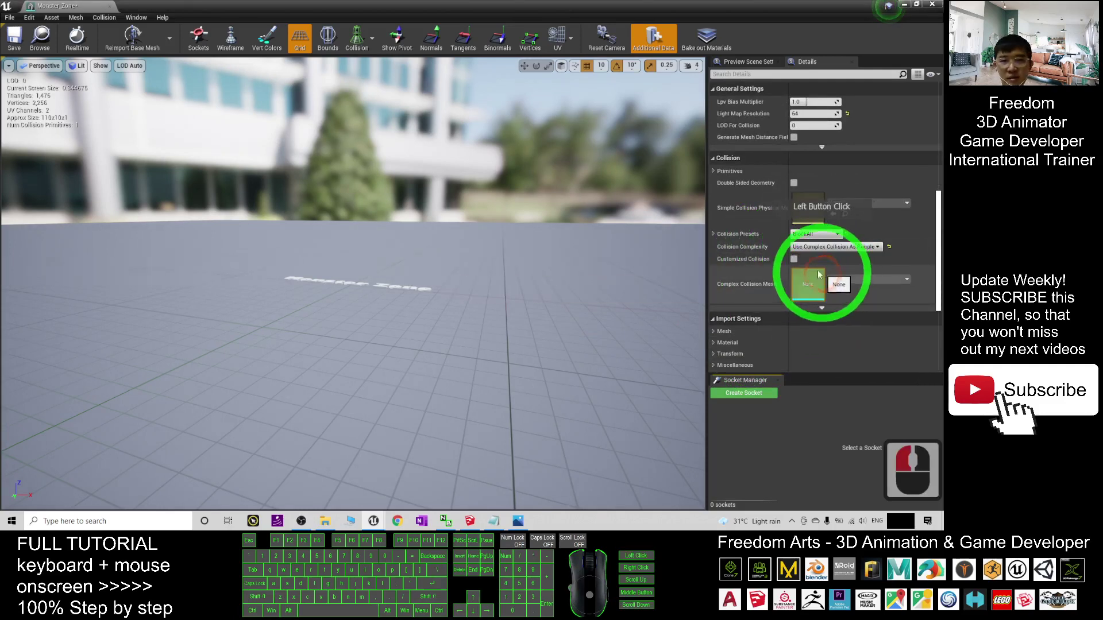
click(13, 38)
click(931, 4)
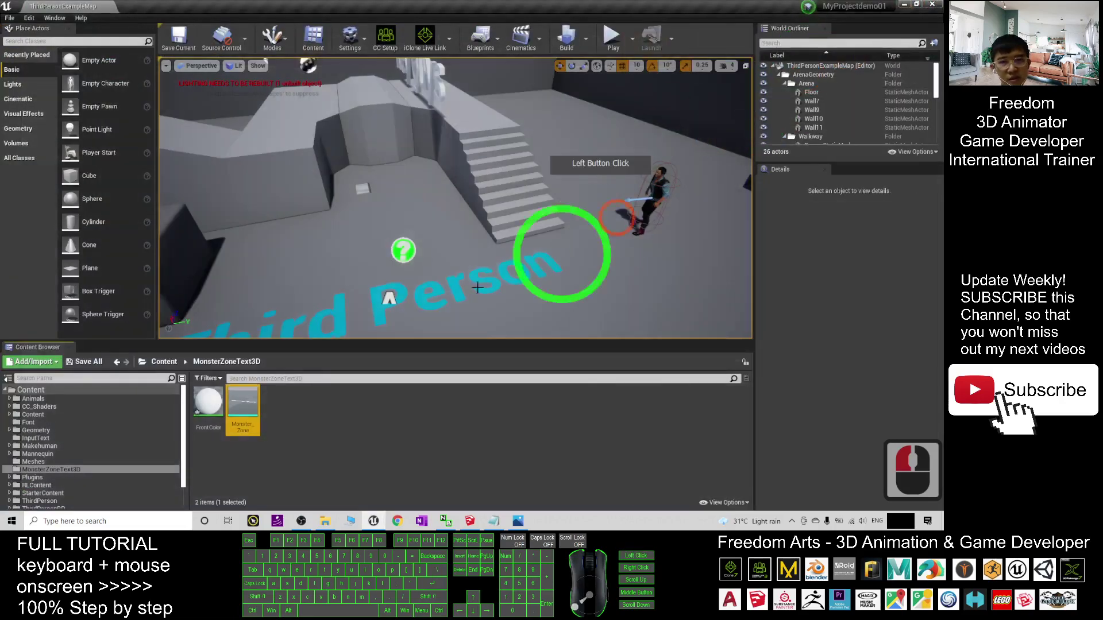
Place the Monster_Zone mesh on the level floor beside the end of the blue Third Person text.
drag(241, 405, 609, 300)
scroll(615, 300, down, 5)
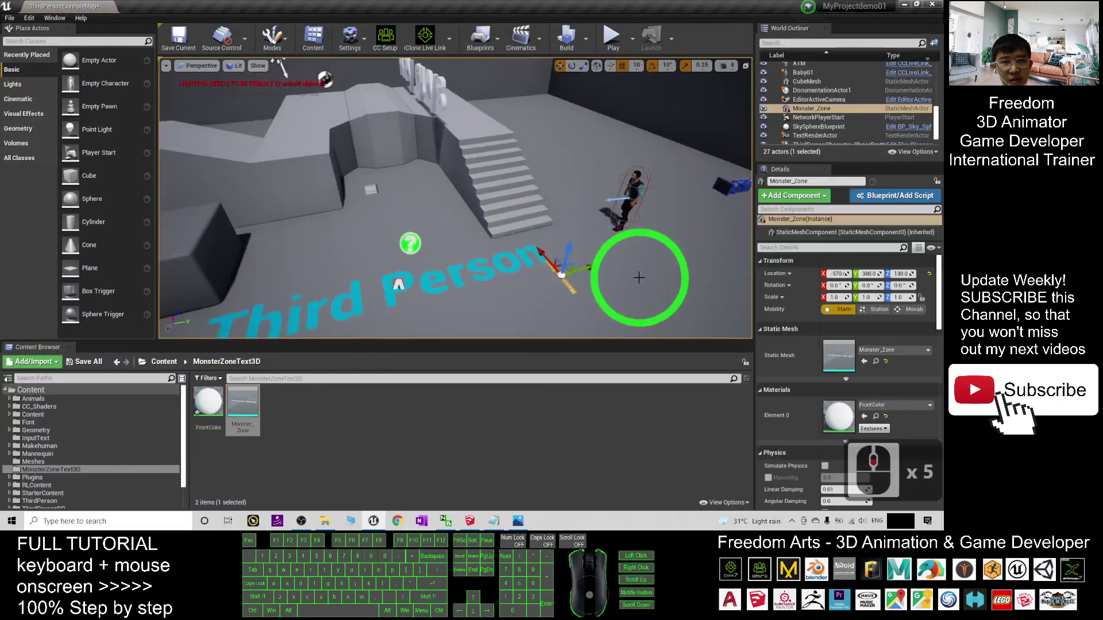
scroll(639, 277, down, 3)
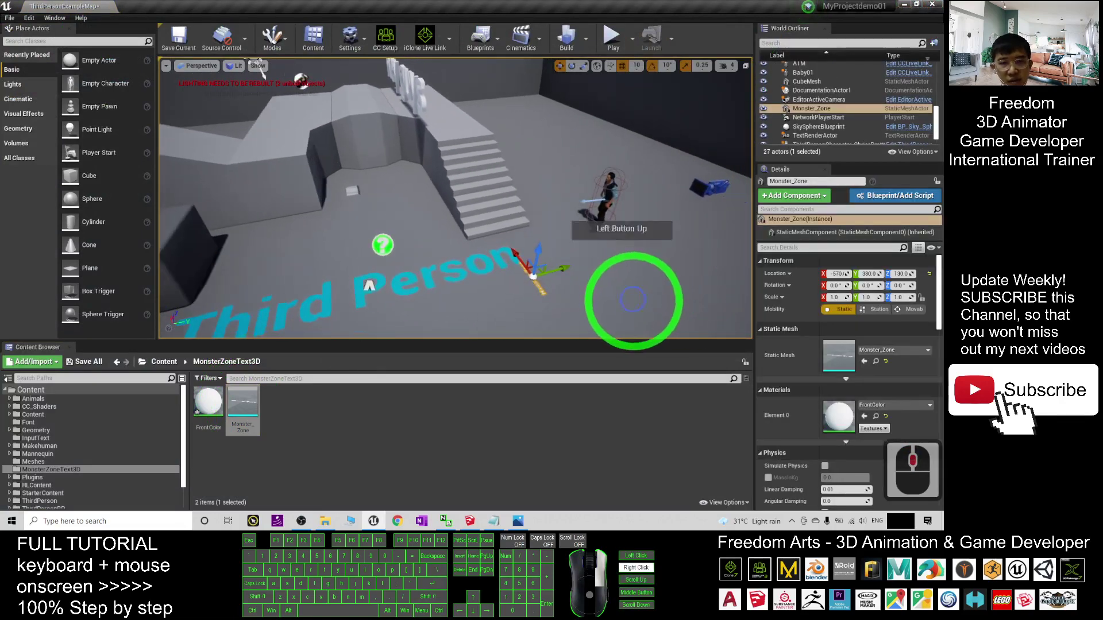
key(w)
right_drag(633, 300, 532, 246)
key(d)
key(s)
key(w)
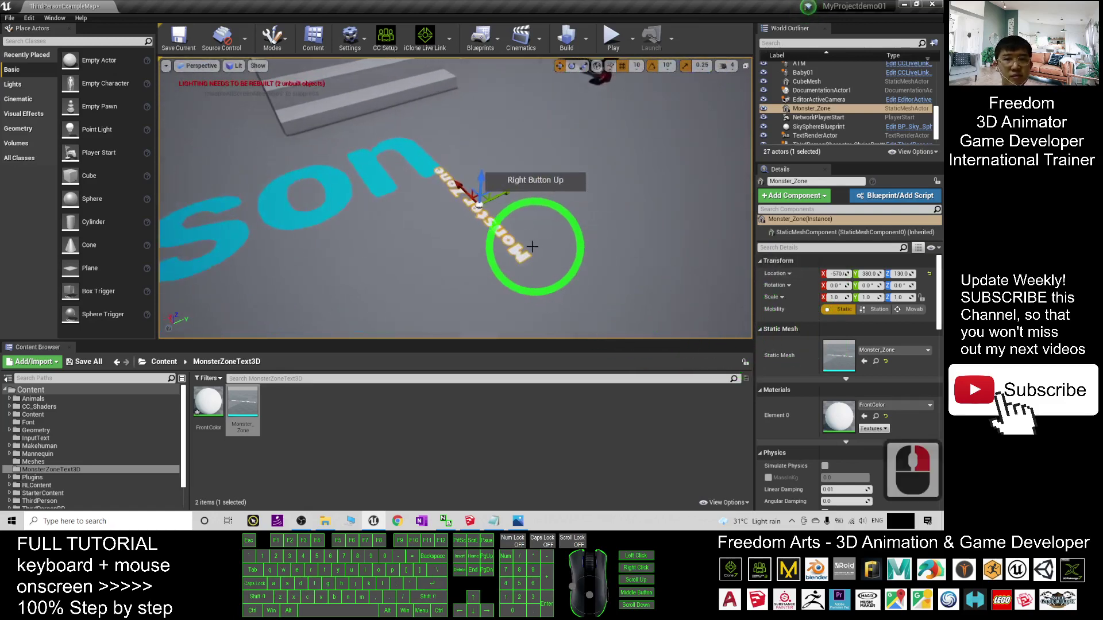
Open the X scale value of the placed Monster_Zone text for editing.
click(836, 298)
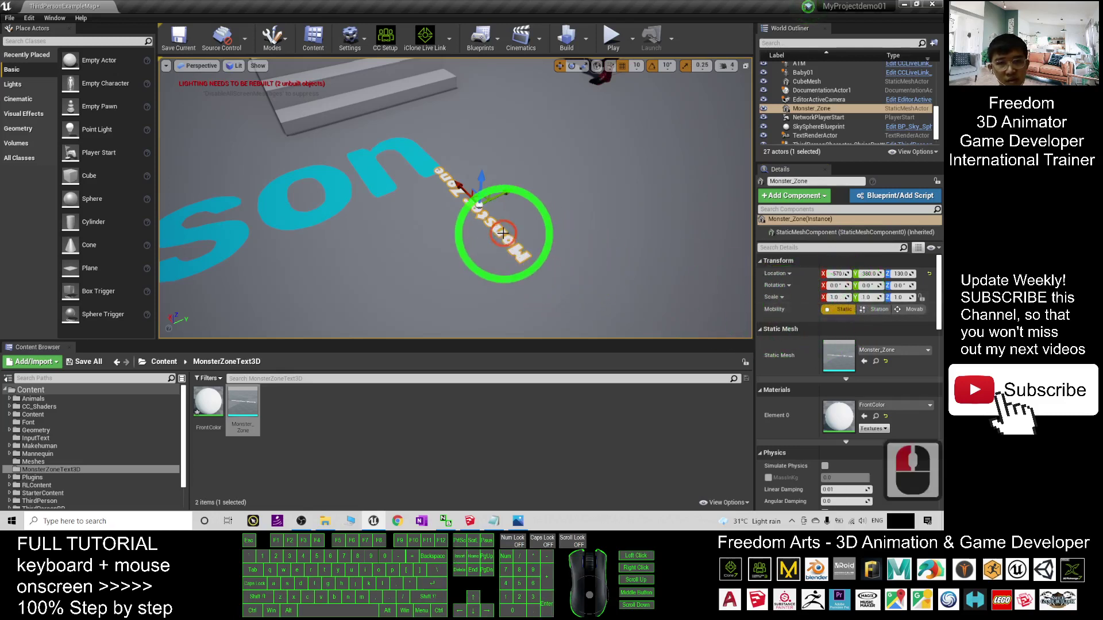
click(836, 297)
click(825, 298)
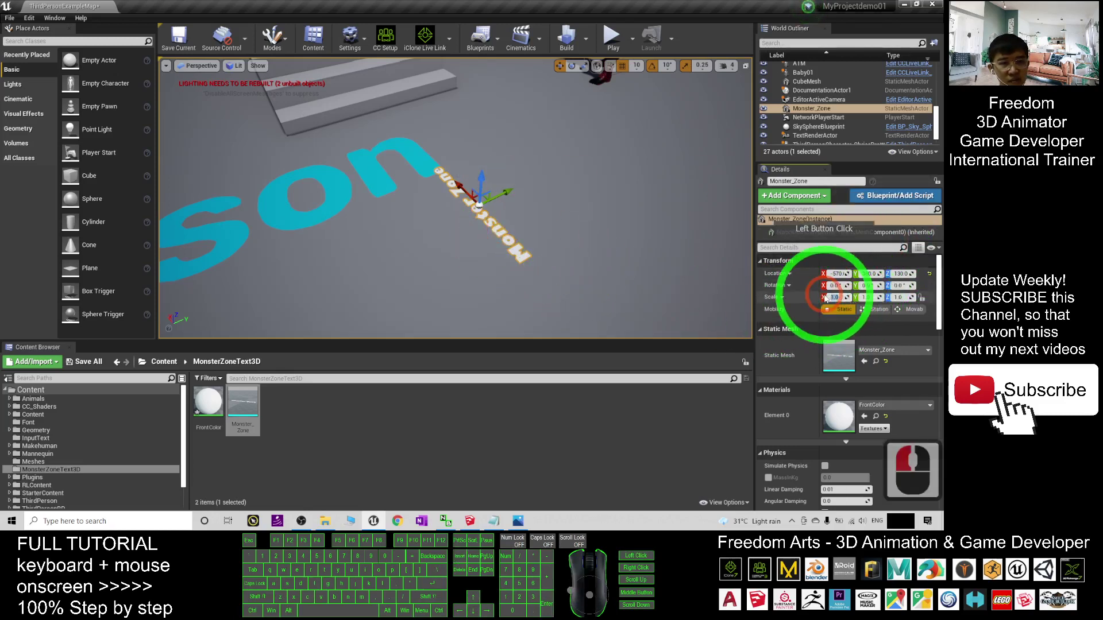
key(Insert)
key(Num_Lock)
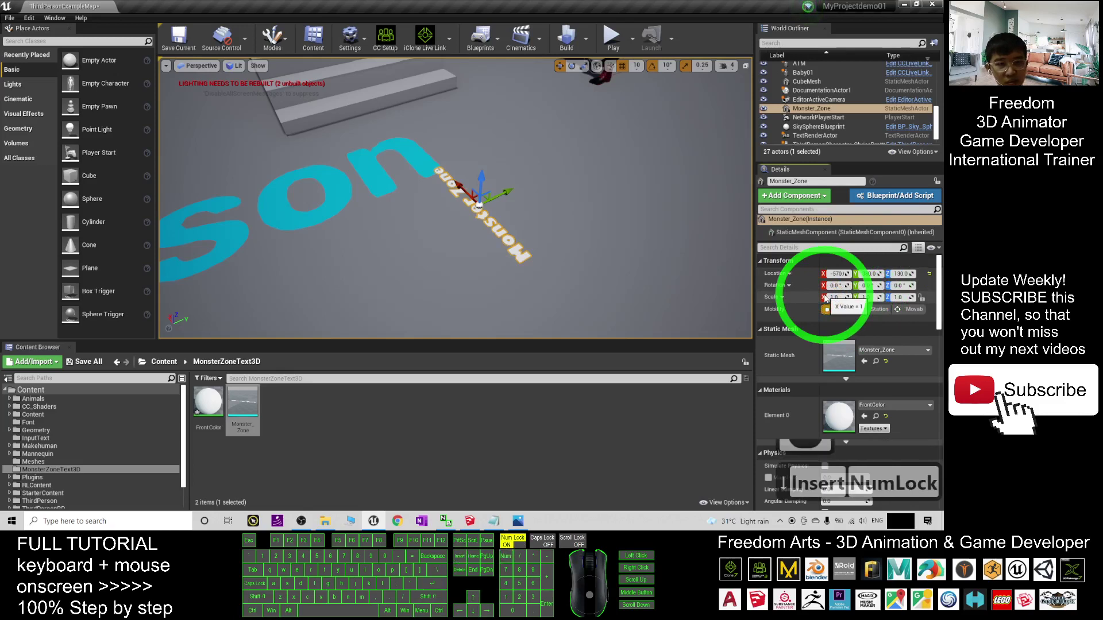
click(835, 297)
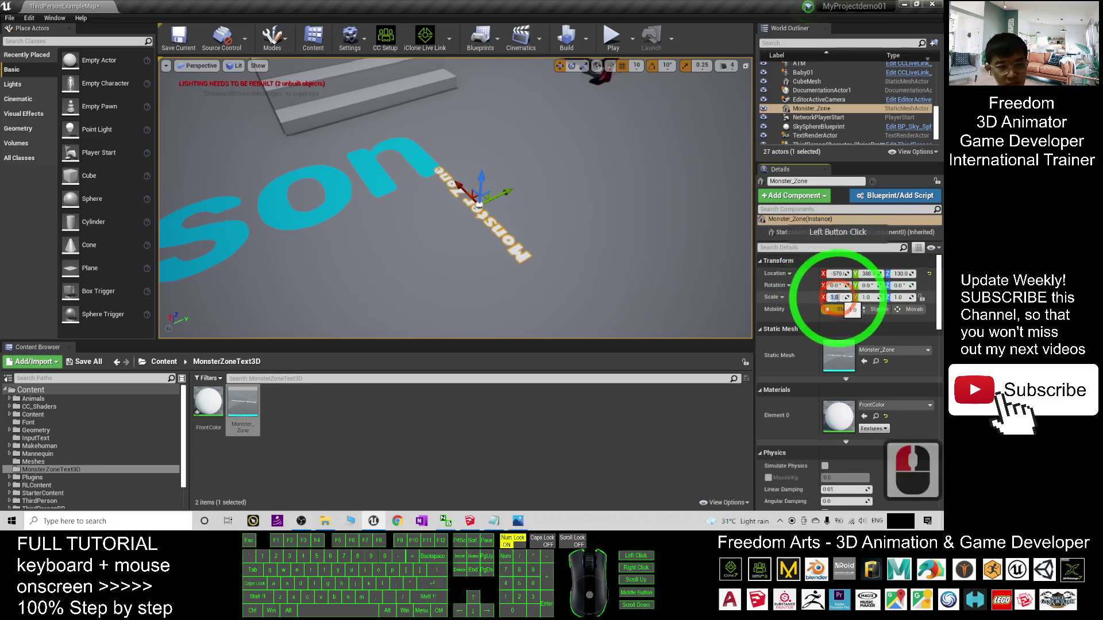